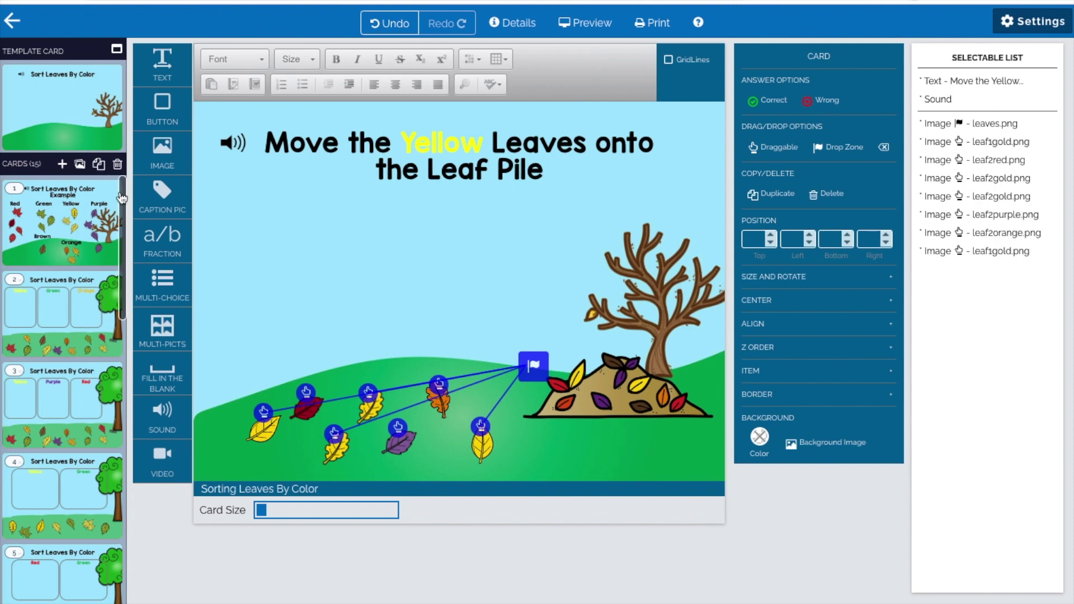
Preview the Move the Yellow Leaves card and play its audio instruction.
{"action": "mouse_move", "coordinate": [122, 199]}
{"action": "left_mouse_down"}
{"action": "mouse_move", "coordinate": [116, 345]}
{"action": "mouse_move", "coordinate": [130, 200]}
{"action": "left_mouse_up"}
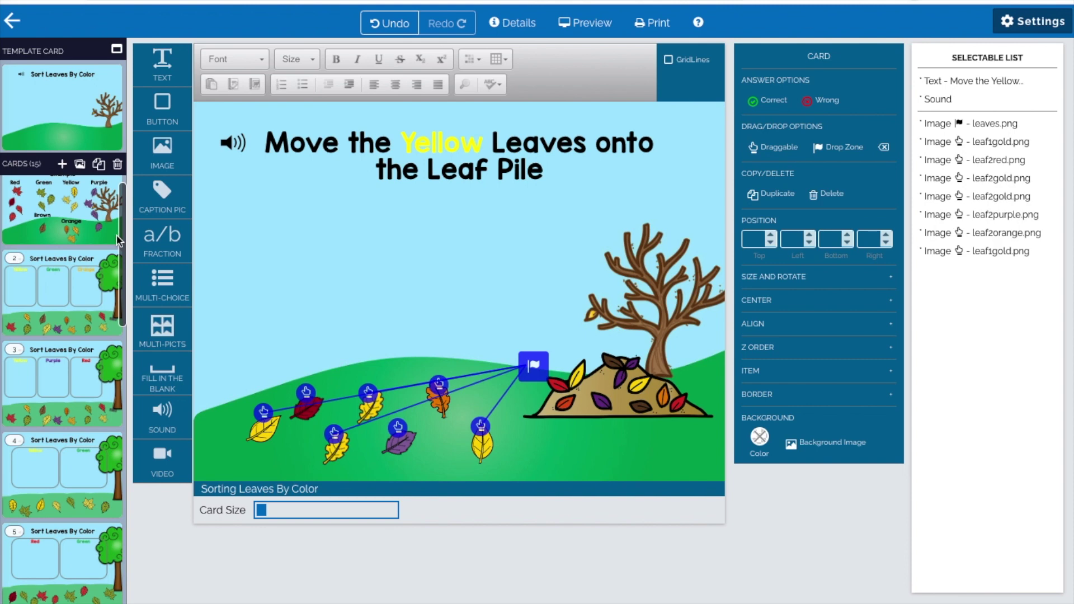
{"action": "left_click", "coordinate": [587, 22]}
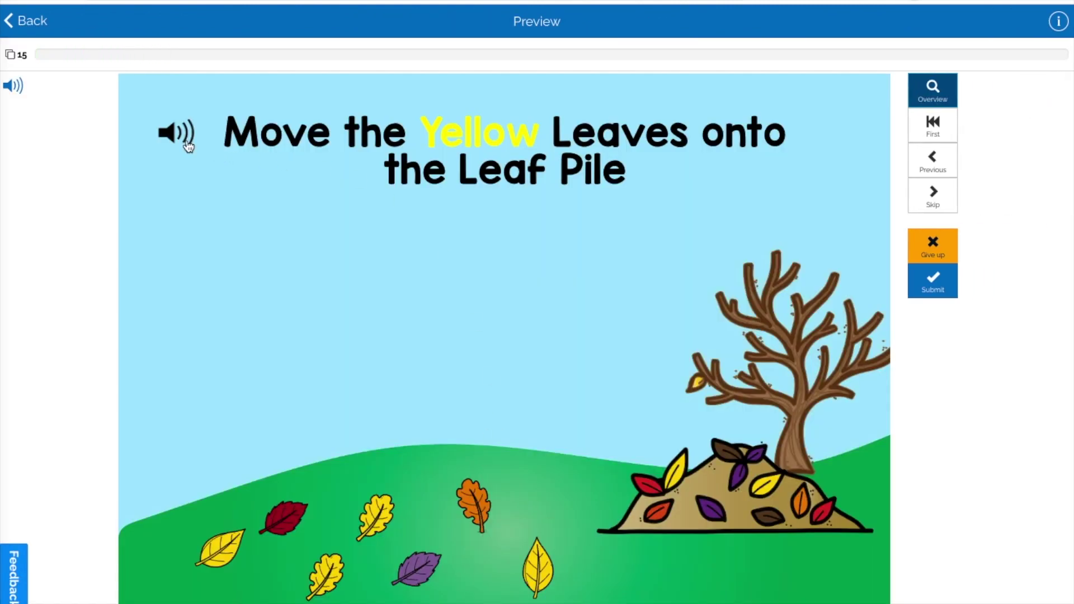
{"action": "left_click", "coordinate": [188, 143]}
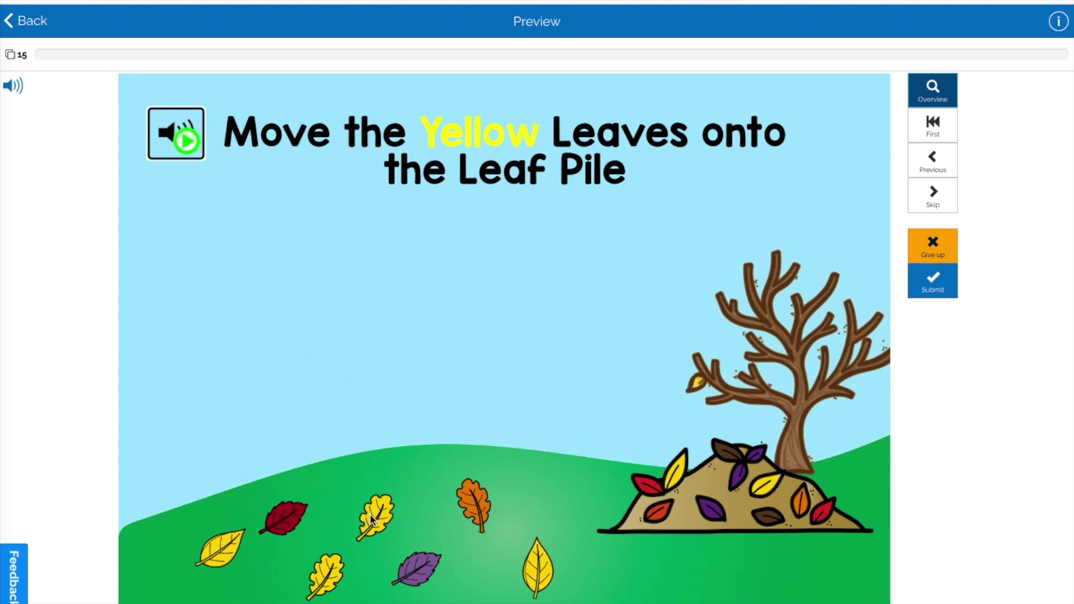
Move the four yellow leaves from the grass onto the leaf pile.
{"action": "left_click_drag", "start_coordinate": [373, 516], "coordinate": [691, 484]}
{"action": "left_click_drag", "start_coordinate": [343, 585], "coordinate": [646, 520]}
{"action": "left_click_drag", "start_coordinate": [471, 516], "coordinate": [719, 487]}
{"action": "left_click_drag", "start_coordinate": [537, 566], "coordinate": [756, 493]}
{"action": "left_click", "coordinate": [931, 283]}
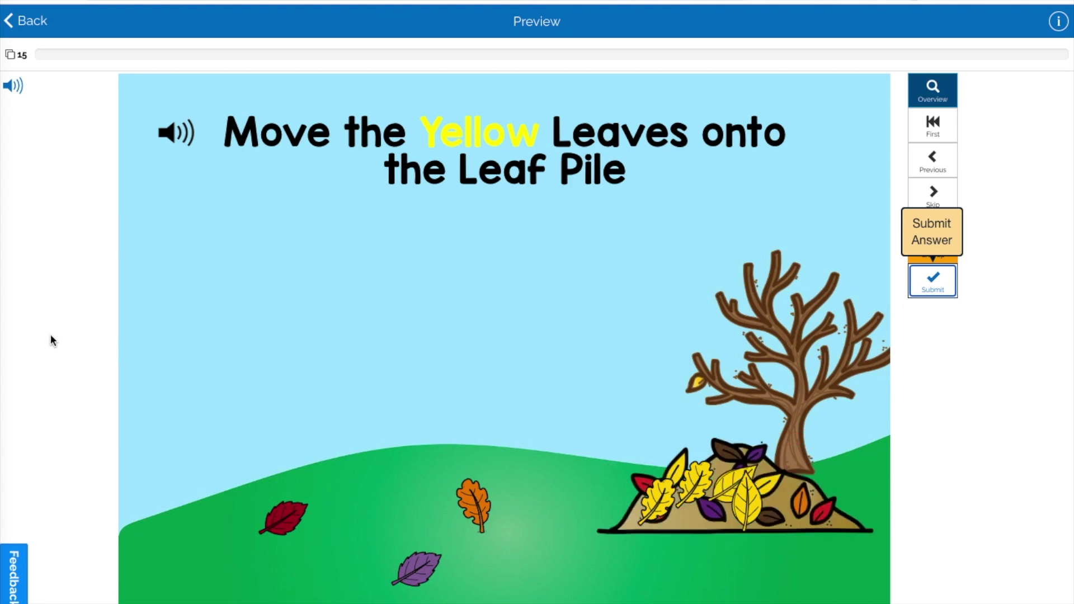
Capture a screenshot of the sorted yellow leaves card area and submit the card's answer.
{"action": "key", "text": "super+shift+4"}
{"action": "left_click_drag", "start_coordinate": [119, 75], "coordinate": [889, 584]}
{"action": "left_click", "coordinate": [931, 288]}
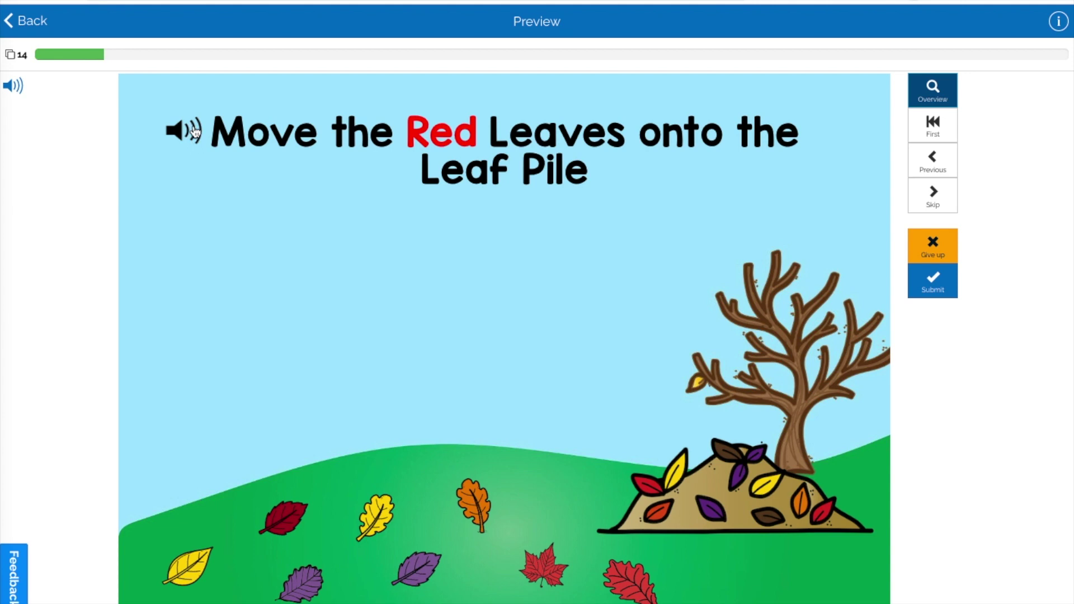
Leave the card preview and switch to Canva's home page.
{"action": "left_click", "coordinate": [40, 23]}
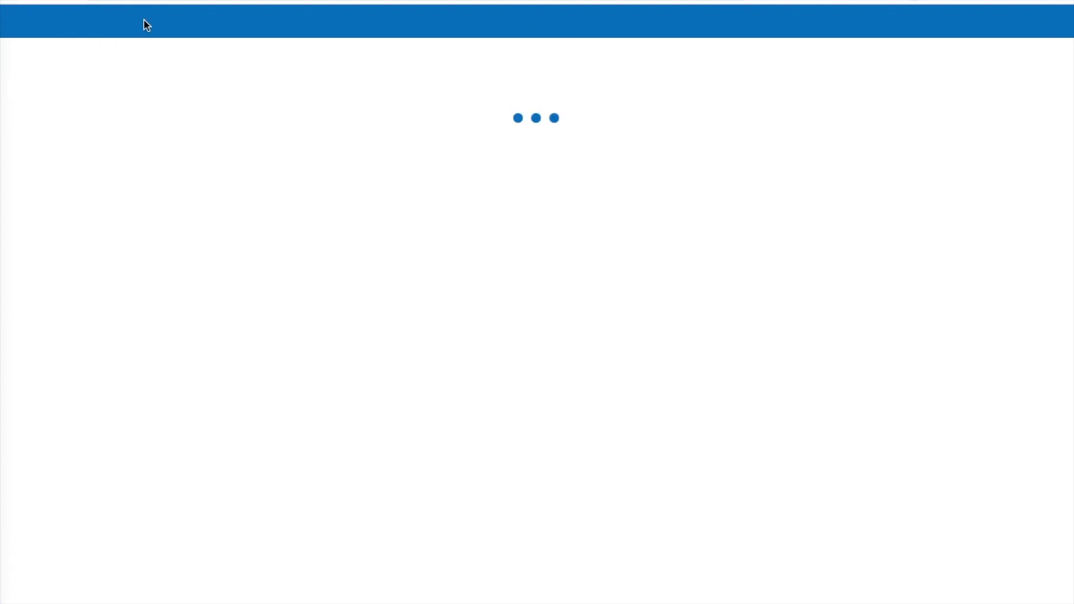
{"action": "type", "text": "can"}
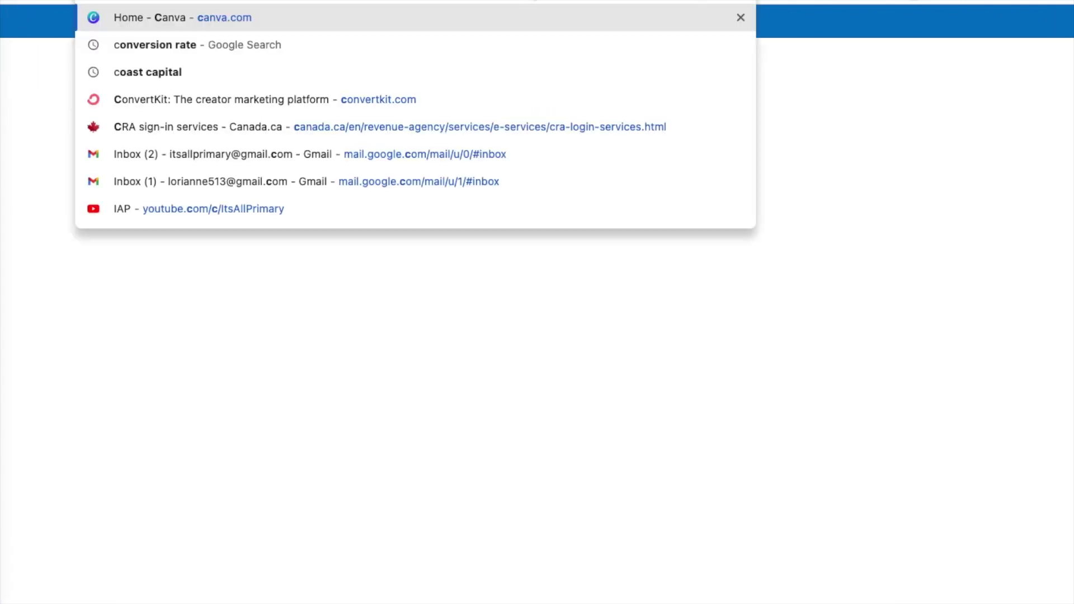
{"action": "key", "text": "Return"}
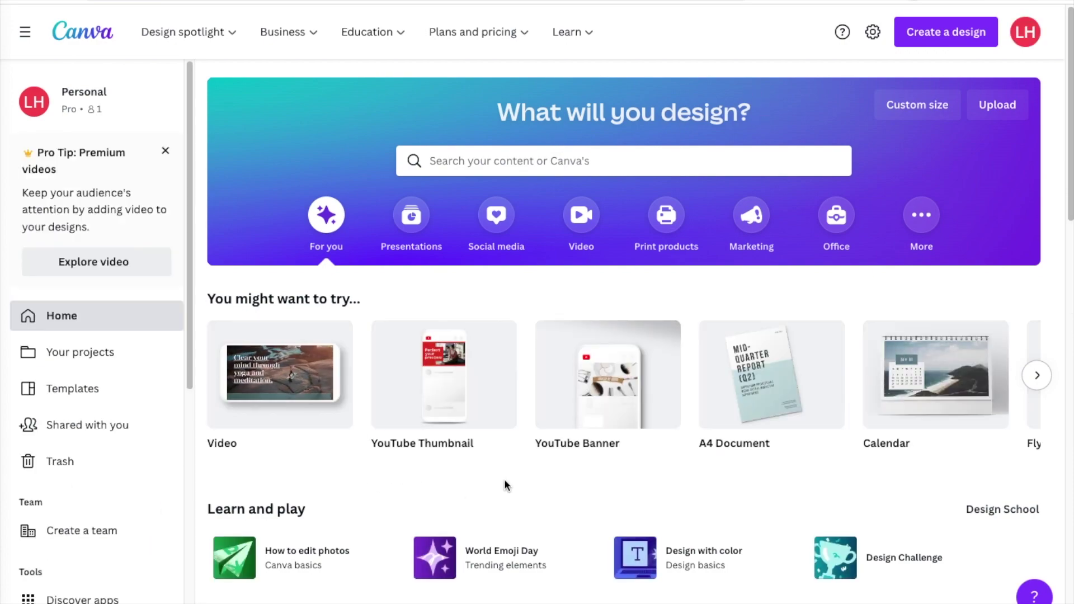
{"action": "scroll", "coordinate": [514, 480], "scroll_direction": "down", "scroll_amount": 8}
{"action": "scroll", "coordinate": [515, 480], "scroll_direction": "up", "scroll_amount": 7}
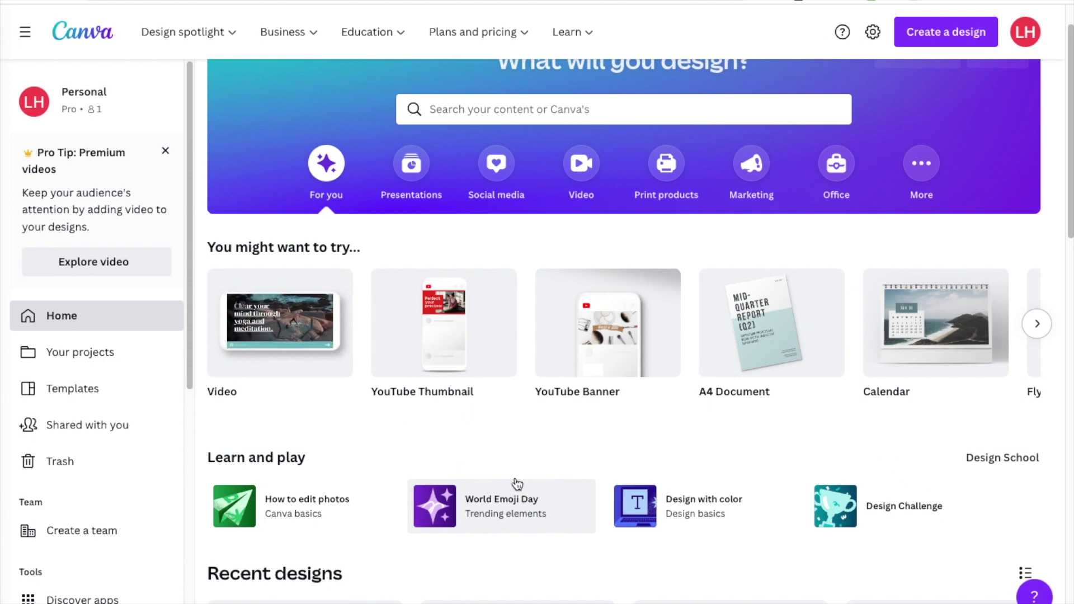
Log out of the current Canva account and sign in with the other Google account.
{"action": "left_click", "coordinate": [1025, 33]}
{"action": "left_click", "coordinate": [864, 343]}
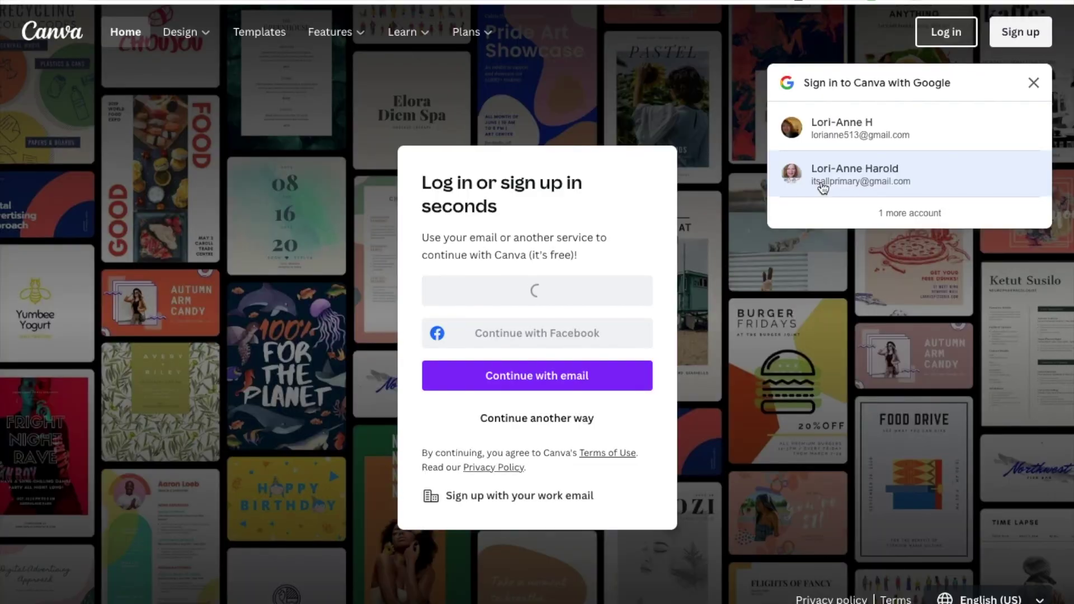
{"action": "left_click", "coordinate": [822, 178]}
{"action": "scroll", "coordinate": [561, 318], "scroll_direction": "down", "scroll_amount": 7}
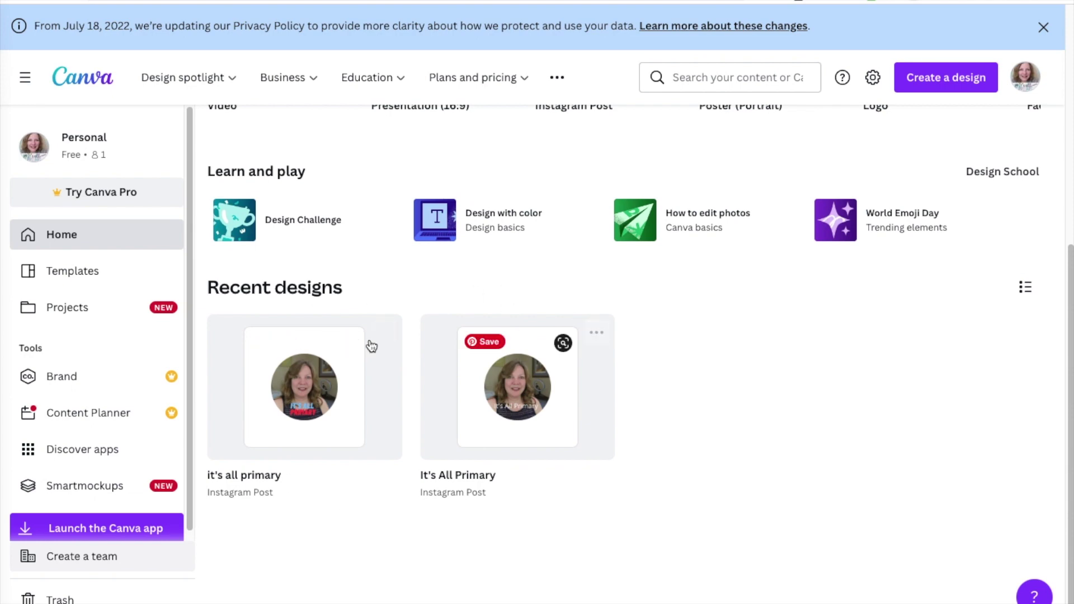
{"action": "scroll", "coordinate": [415, 305], "scroll_direction": "up", "scroll_amount": 7}
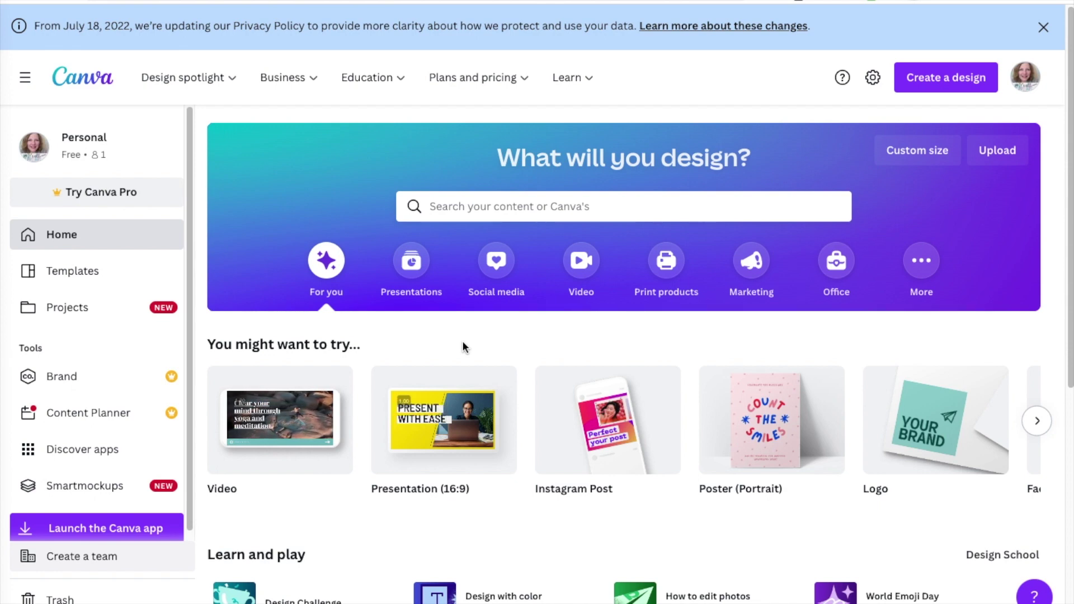
Create a blank 1080 × 1080 px Instagram Post design and dismiss the Share and download tip.
{"action": "left_click", "coordinate": [936, 82]}
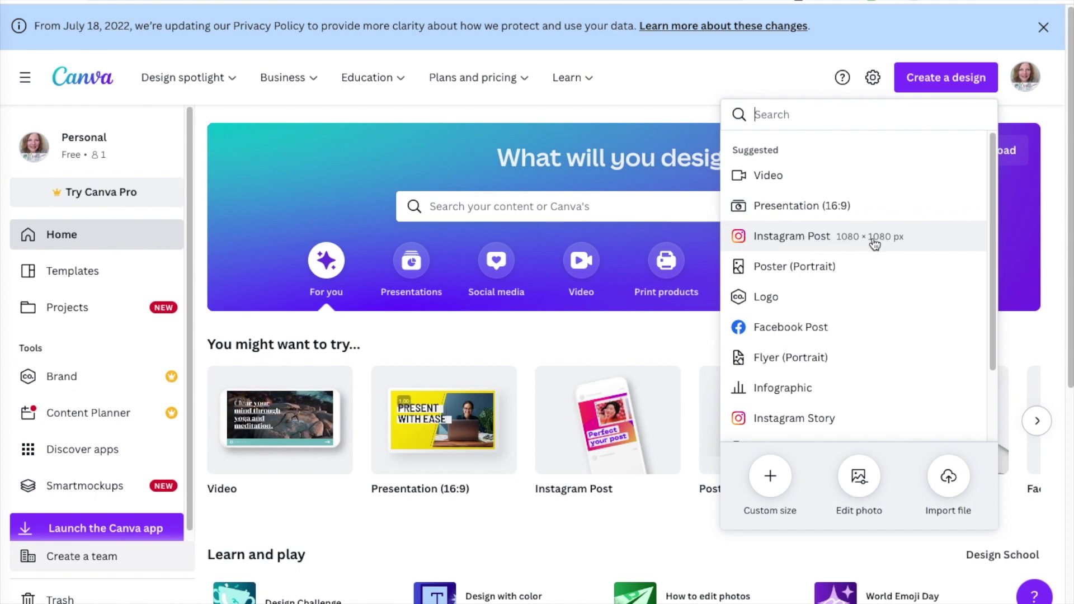
{"action": "left_click", "coordinate": [791, 236]}
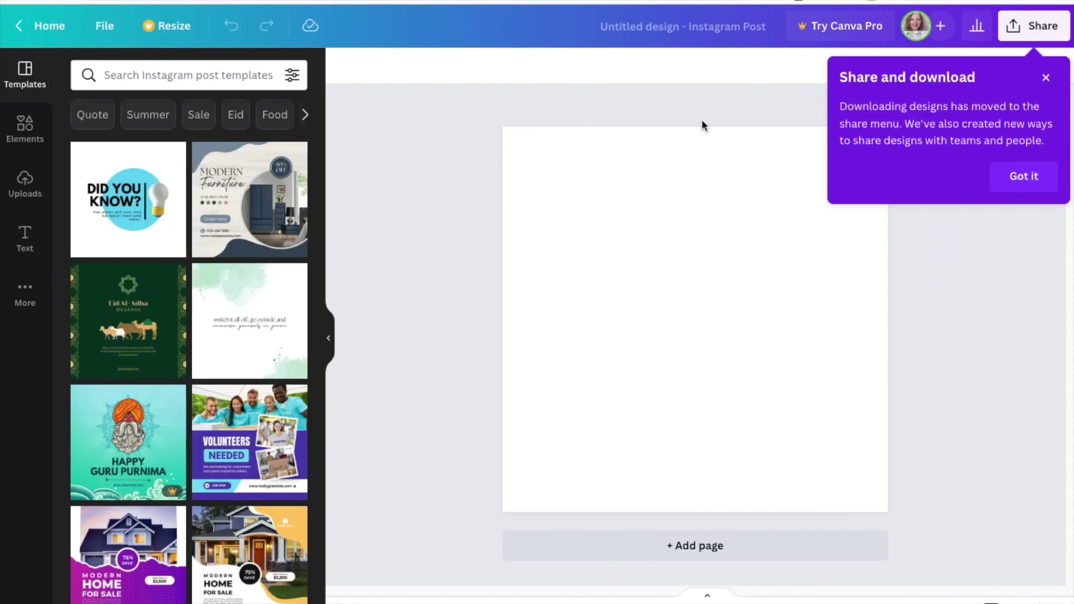
{"action": "left_click", "coordinate": [1027, 178]}
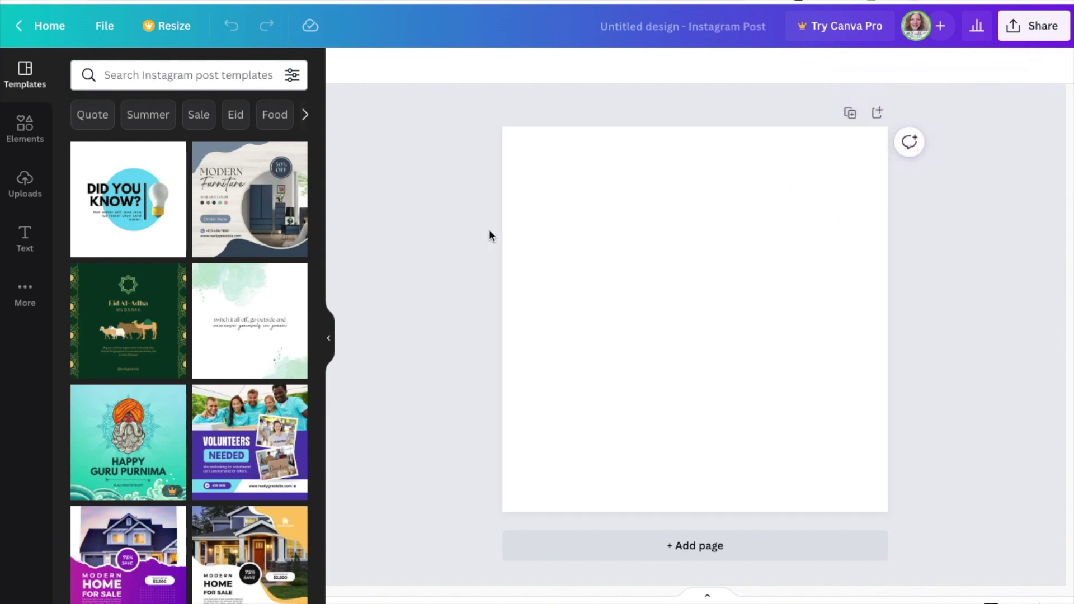
{"action": "scroll", "coordinate": [172, 277], "scroll_direction": "down", "scroll_amount": 10}
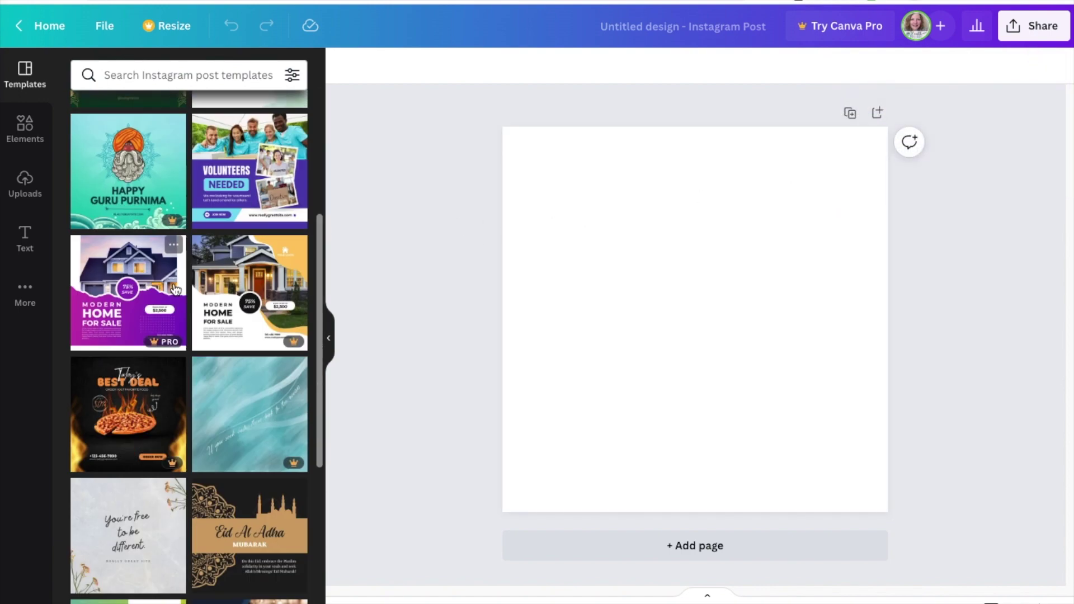
{"action": "scroll", "coordinate": [174, 289], "scroll_direction": "down", "scroll_amount": 10}
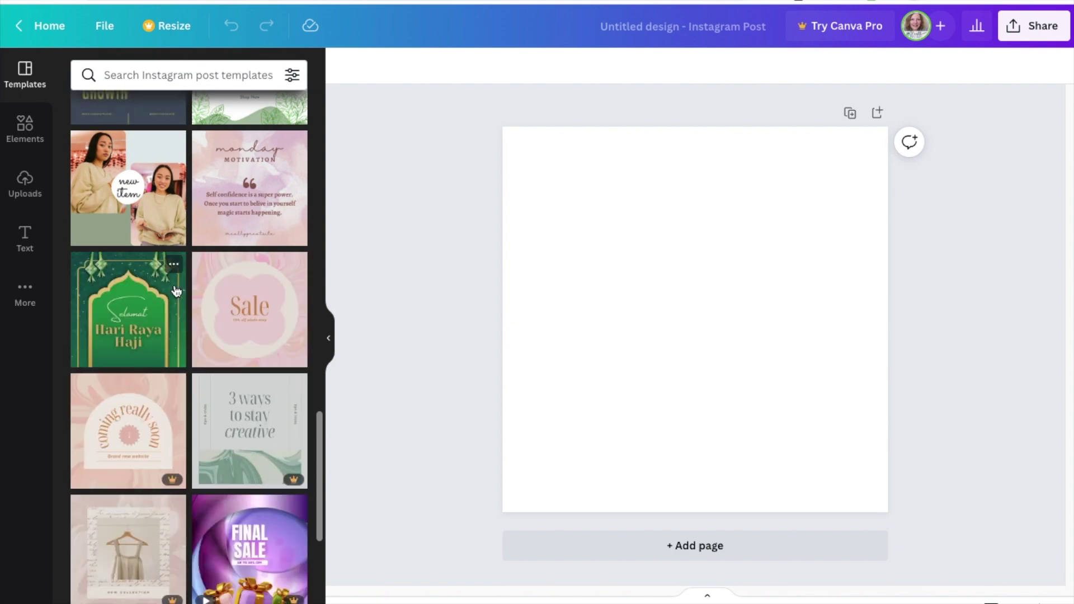
{"action": "scroll", "coordinate": [176, 290], "scroll_direction": "down", "scroll_amount": 5}
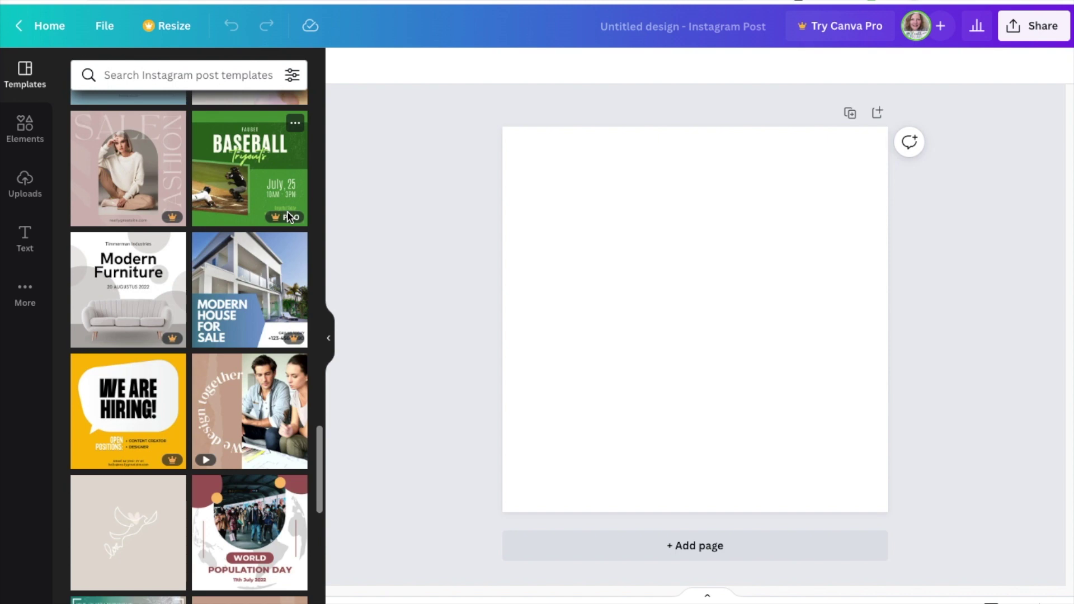
{"action": "scroll", "coordinate": [261, 292], "scroll_direction": "up", "scroll_amount": 15}
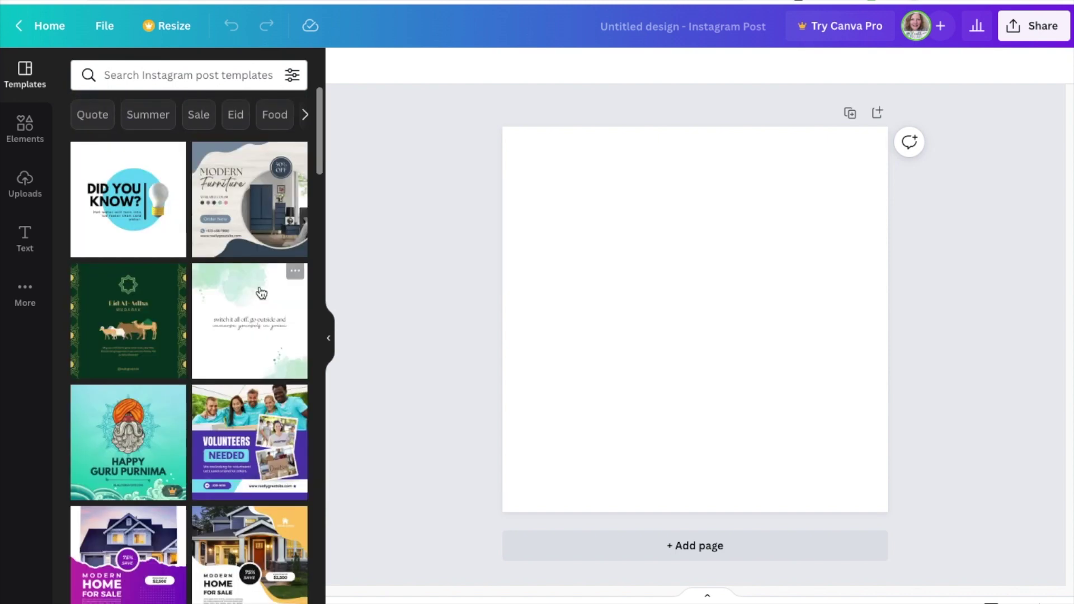
Search the elements for ipad, add the black landscape tablet, and fit it centred in the lower part of the page.
{"action": "left_click", "coordinate": [30, 140]}
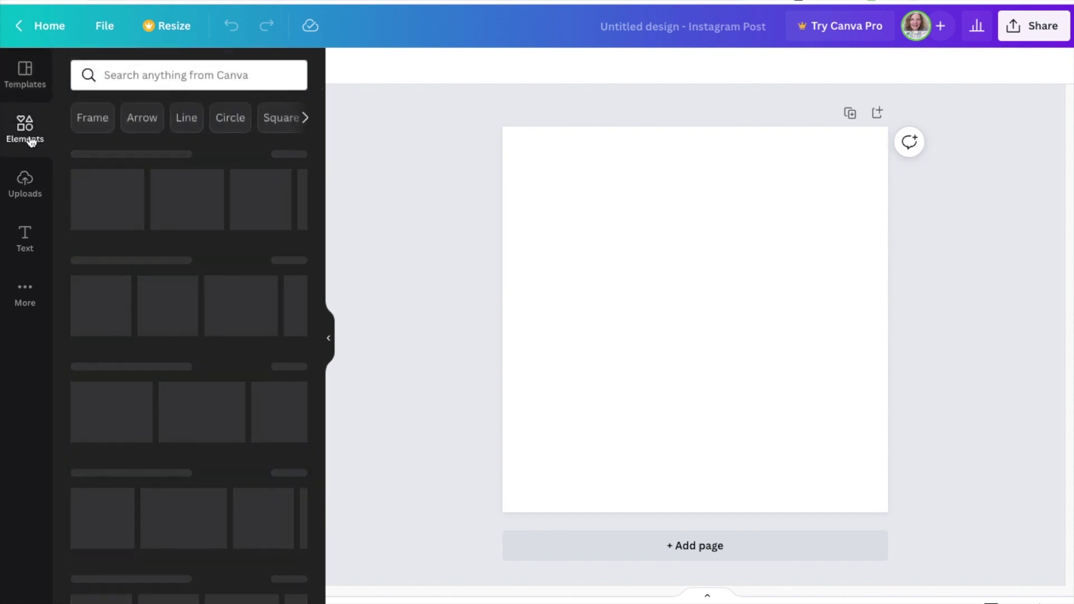
{"action": "left_click", "coordinate": [153, 74]}
{"action": "type", "text": "ipad"}
{"action": "key", "text": "Return"}
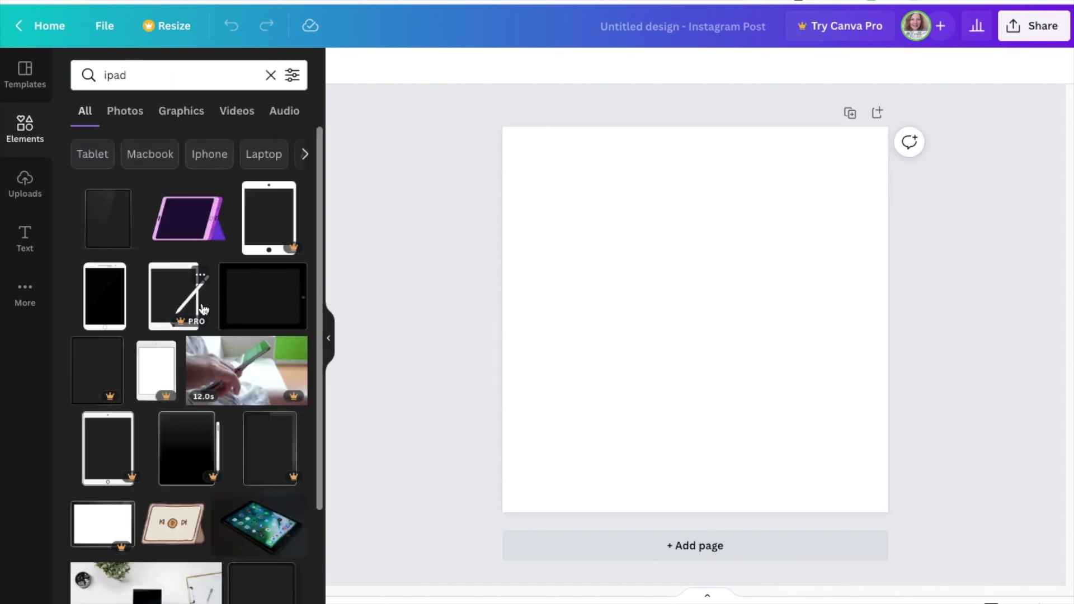
{"action": "left_click", "coordinate": [260, 302]}
{"action": "left_click_drag", "start_coordinate": [714, 327], "coordinate": [711, 353]}
{"action": "left_click_drag", "start_coordinate": [756, 271], "coordinate": [738, 259]}
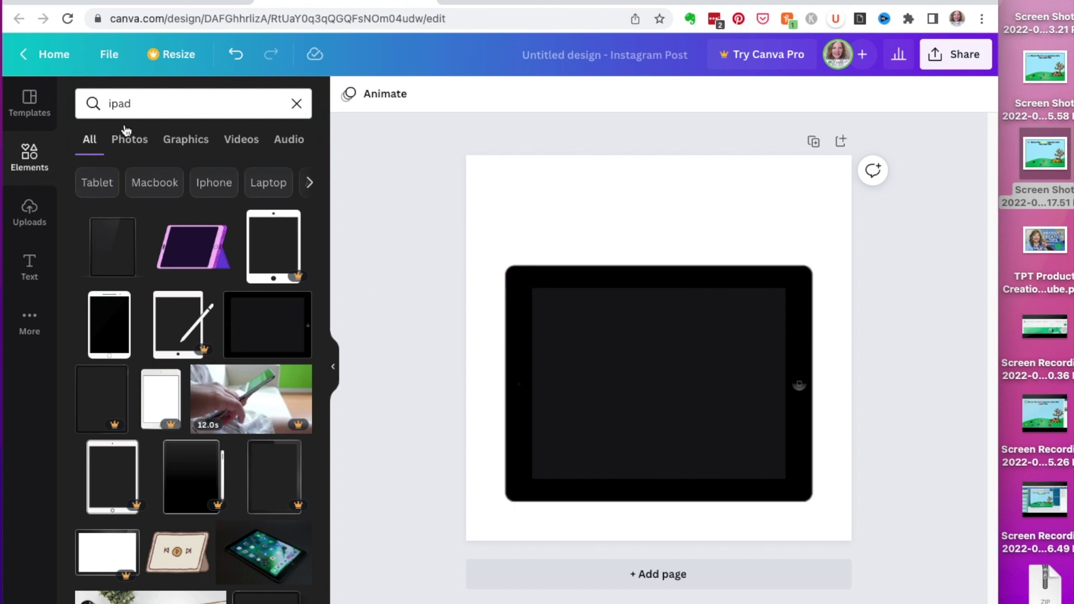
Search the elements for grid and add the single-image grid to the page.
{"action": "left_click", "coordinate": [141, 103]}
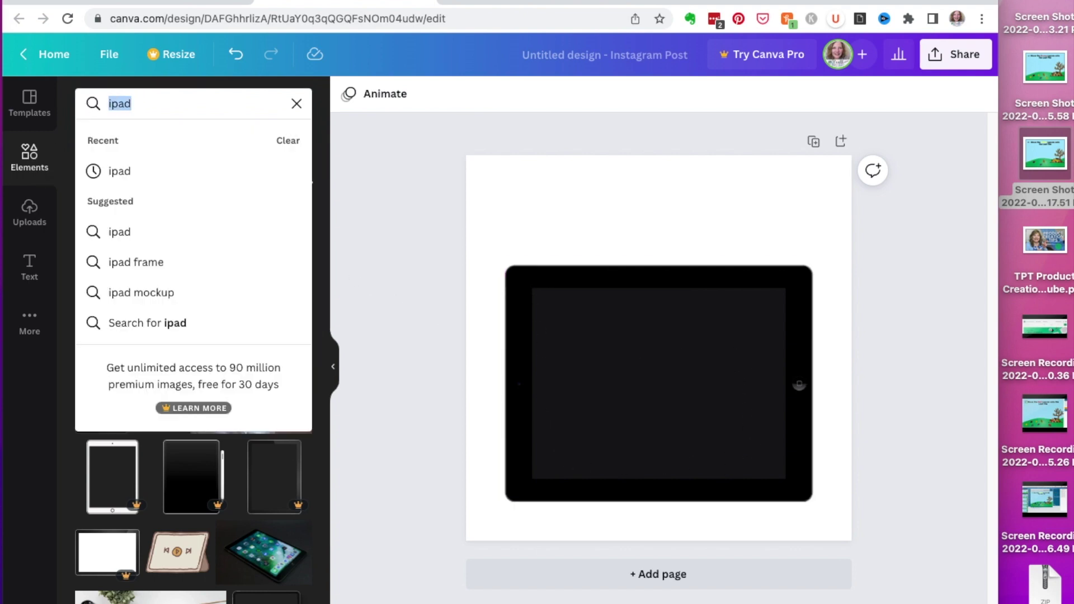
{"action": "type", "text": "grid"}
{"action": "key", "text": "Return"}
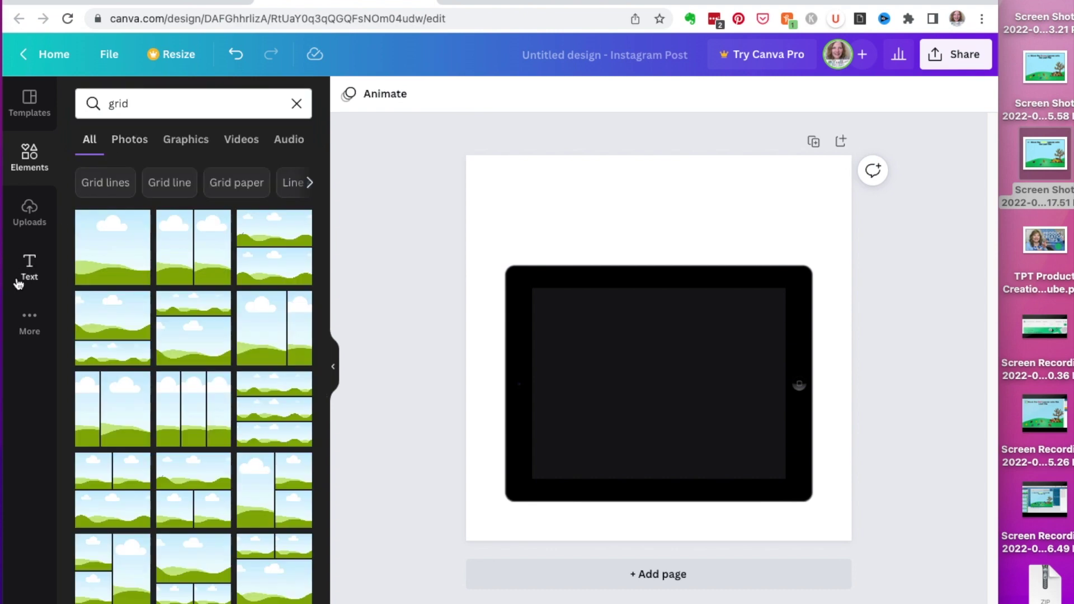
{"action": "left_click", "coordinate": [104, 257]}
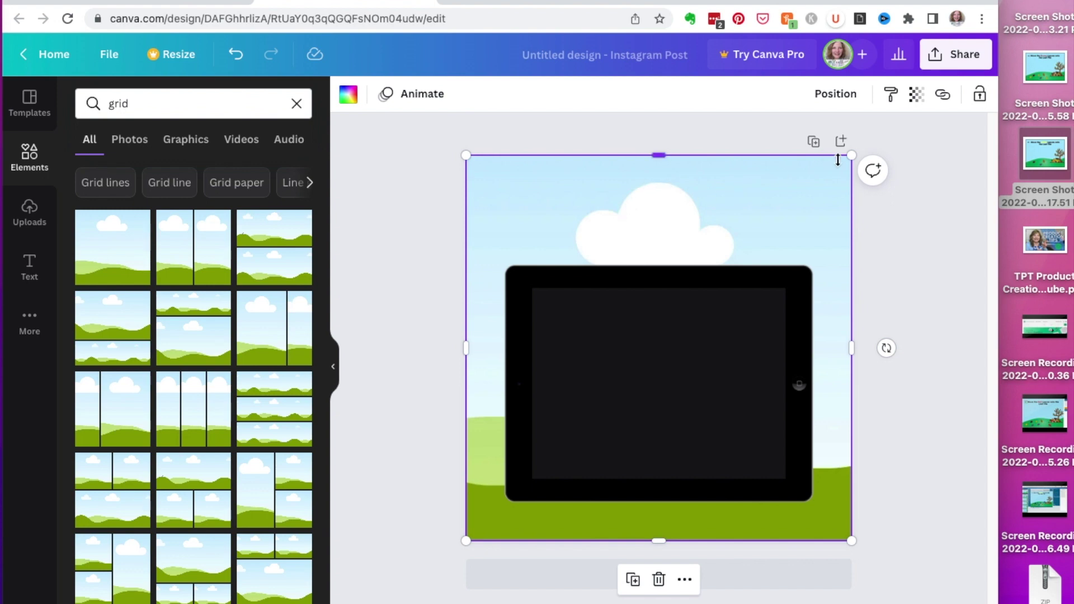
Shrink the grid, rotate it upright, and fit it over the tablet's screen inside the black border.
{"action": "left_click_drag", "start_coordinate": [851, 154], "coordinate": [670, 245]}
{"action": "left_click", "coordinate": [835, 94]}
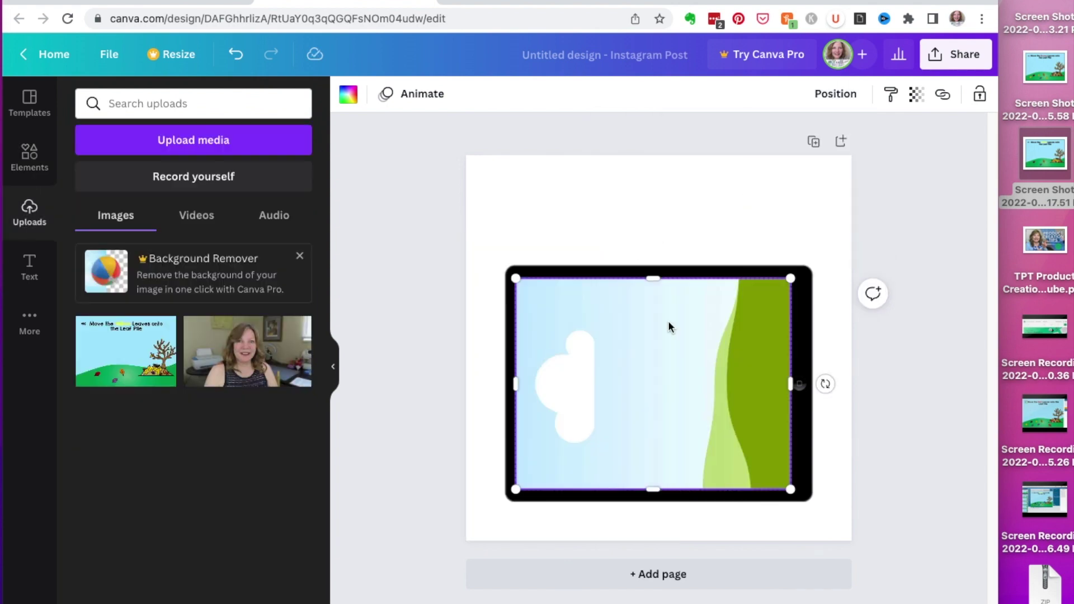
{"action": "left_click_drag", "start_coordinate": [824, 384], "coordinate": [655, 462]}
{"action": "left_click_drag", "start_coordinate": [652, 521], "coordinate": [655, 451]}
{"action": "left_click_drag", "start_coordinate": [671, 395], "coordinate": [710, 394]}
{"action": "left_click_drag", "start_coordinate": [575, 382], "coordinate": [517, 377]}
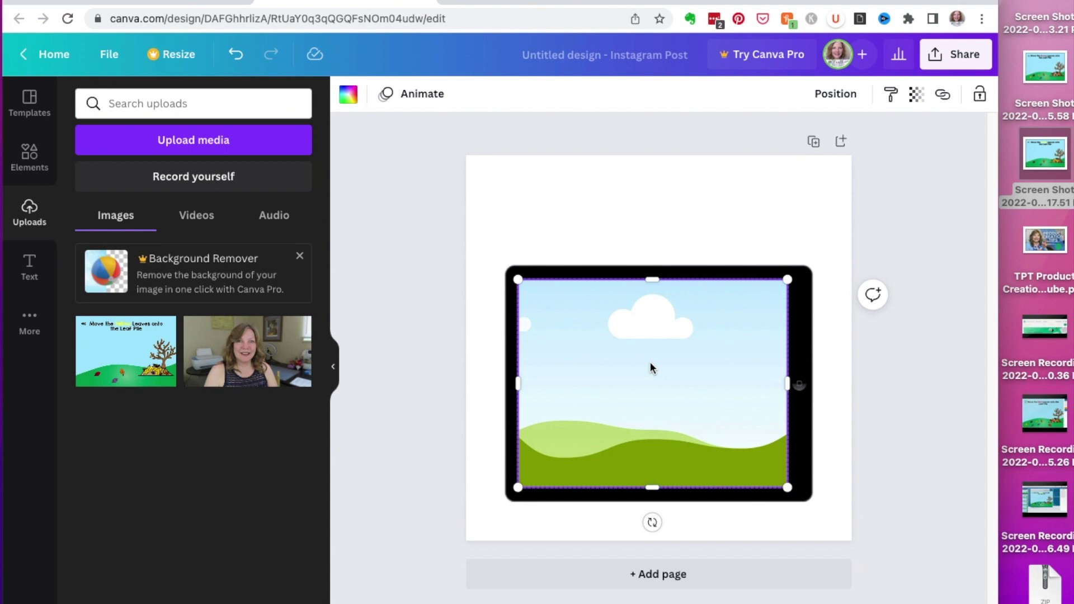
Fill the grid on the tablet with the uploaded Move the Yellow Leaves screenshot, then select the tablet frame.
{"action": "left_click_drag", "start_coordinate": [131, 358], "coordinate": [559, 355]}
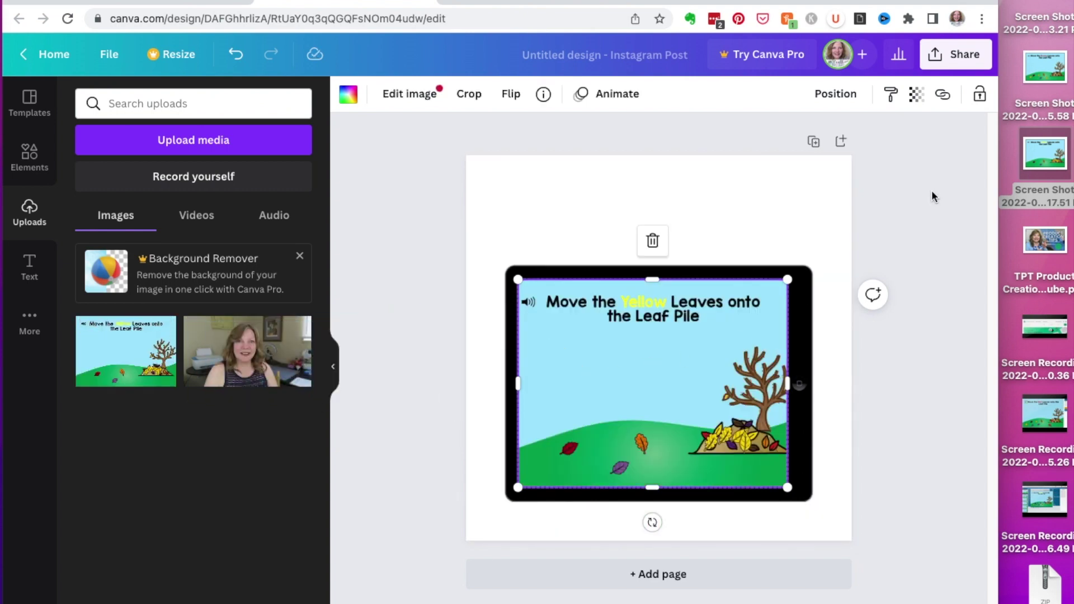
{"action": "left_click", "coordinate": [916, 225]}
{"action": "left_click", "coordinate": [511, 271]}
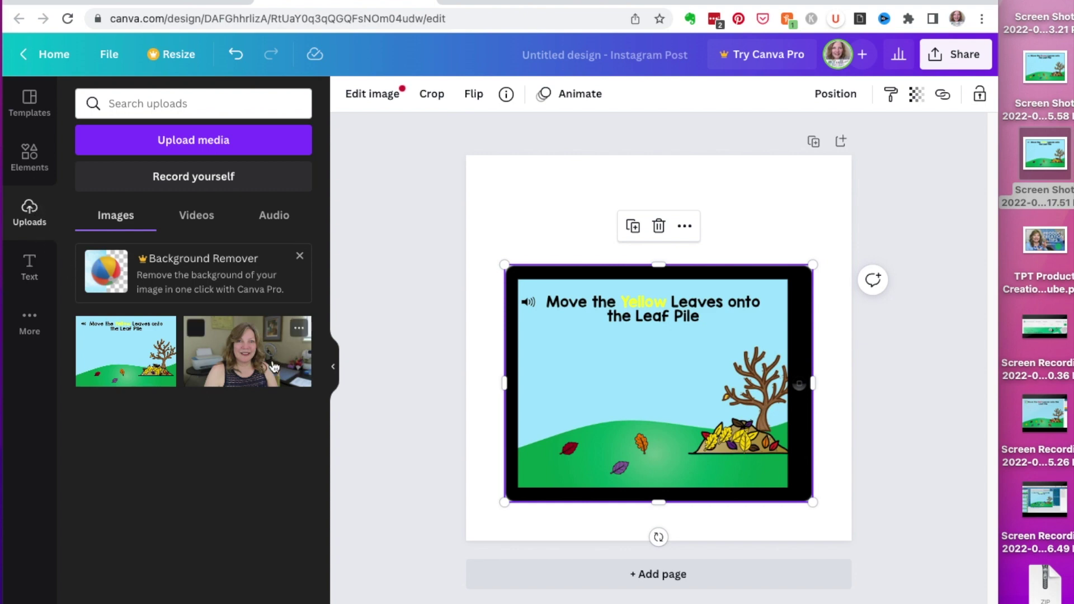
Search the elements for leaves and narrow the results to Fall leaves.
{"action": "left_click", "coordinate": [30, 157]}
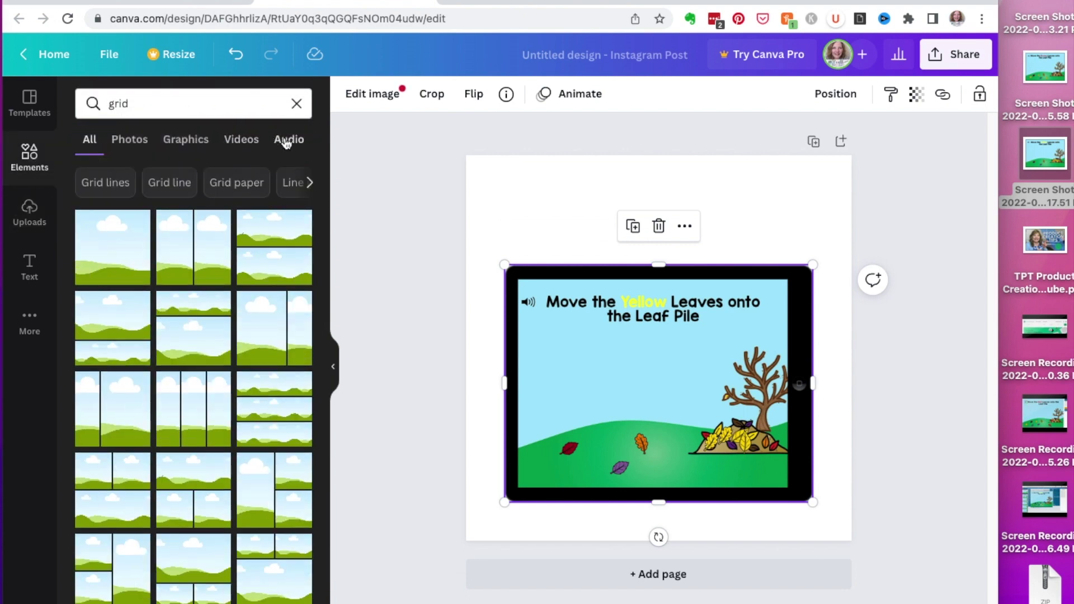
{"action": "left_click", "coordinate": [133, 142]}
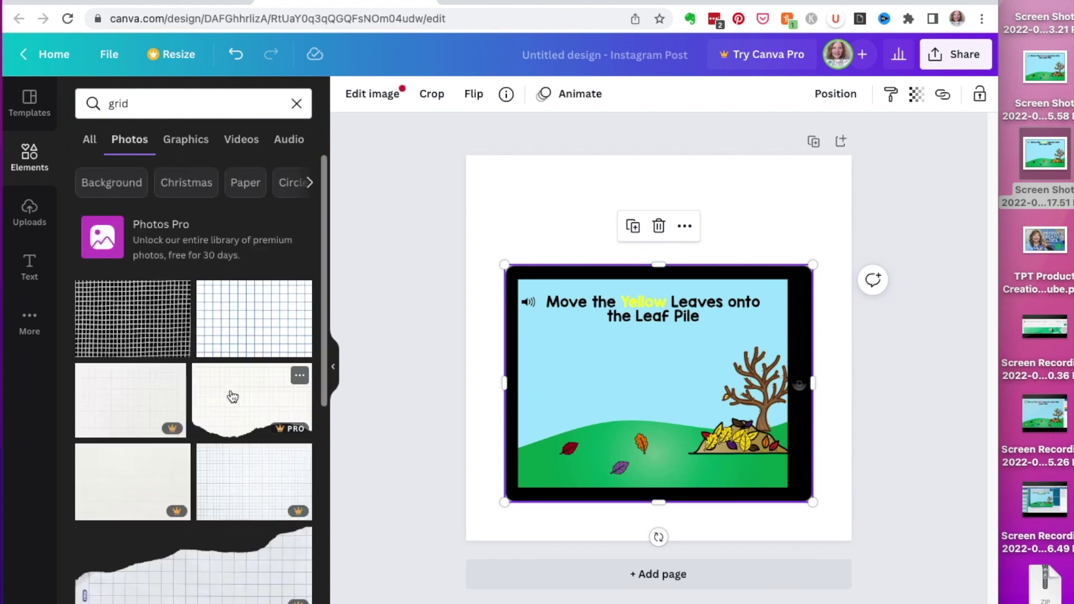
{"action": "scroll", "coordinate": [229, 393], "scroll_direction": "down", "scroll_amount": 15}
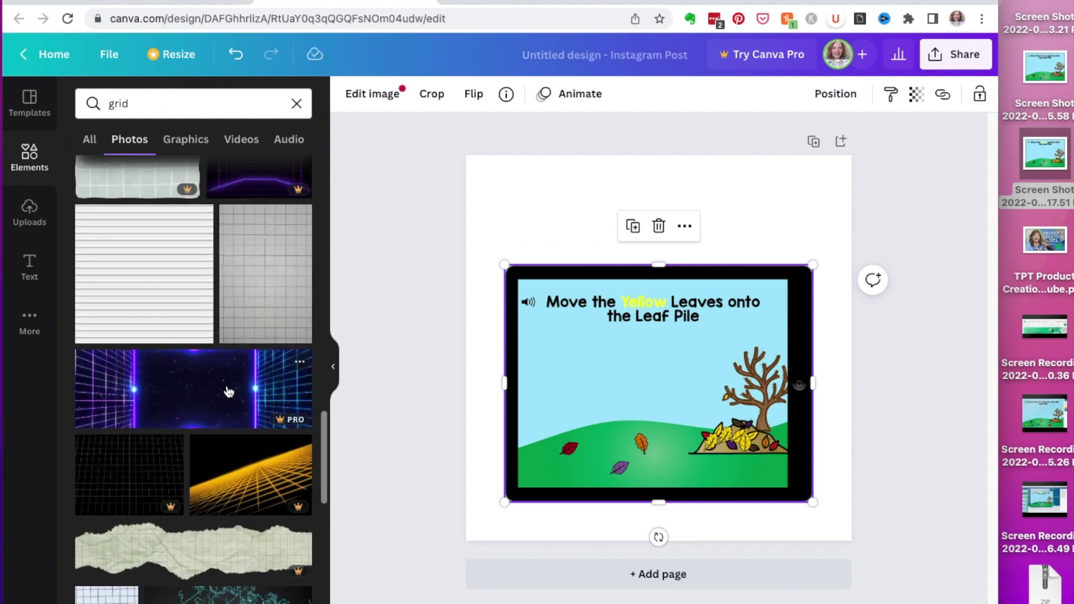
{"action": "left_click", "coordinate": [297, 103]}
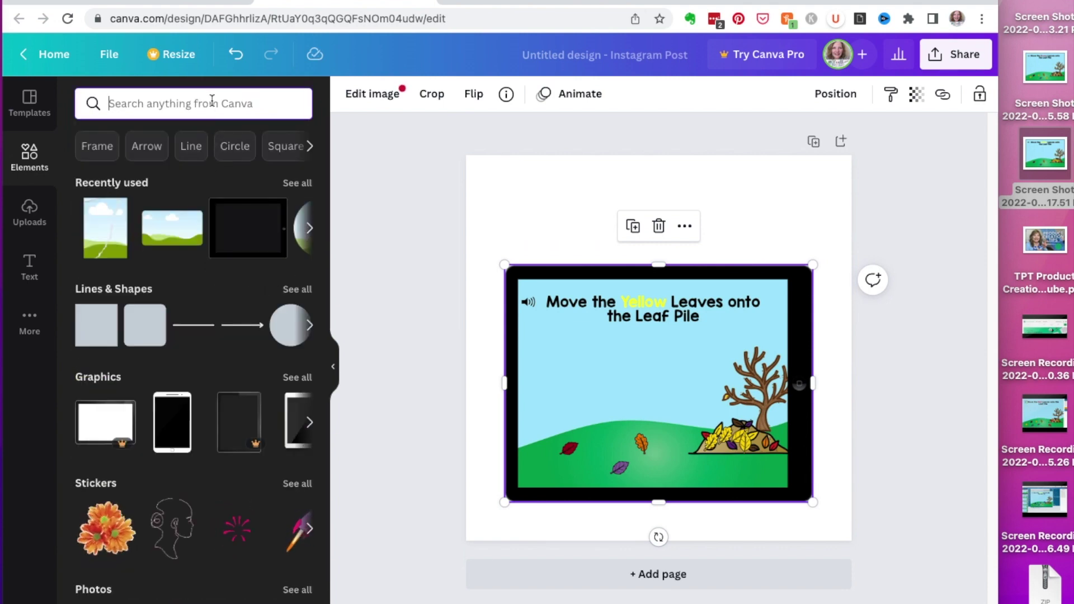
{"action": "type", "text": "leaves"}
{"action": "key", "text": "Return"}
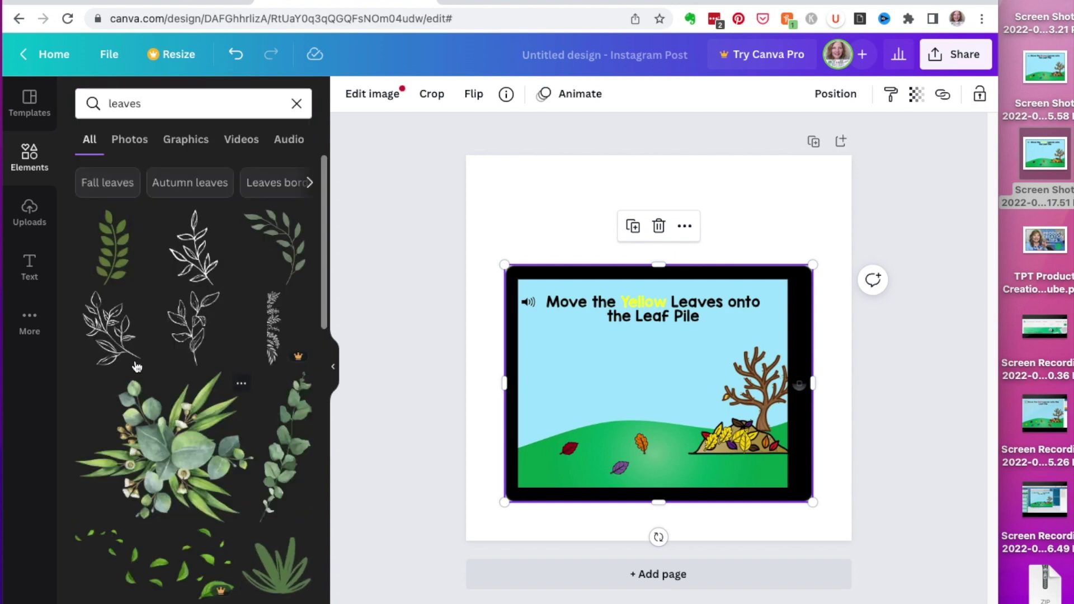
{"action": "left_click", "coordinate": [108, 183]}
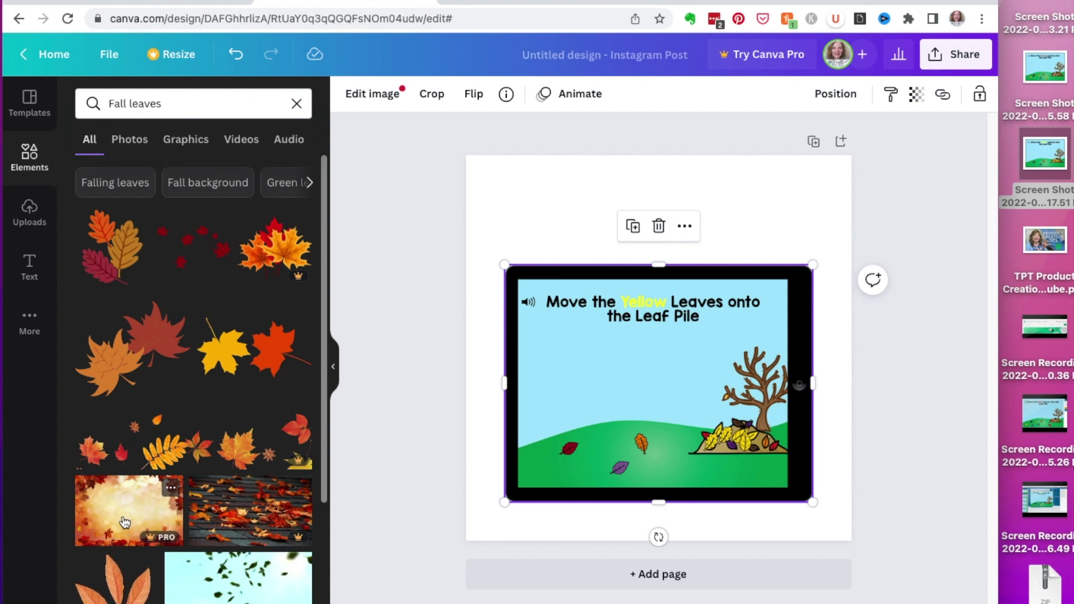
Add the photo of yellow and pink fall leaves and enlarge it to cover the whole page.
{"action": "scroll", "coordinate": [263, 515], "scroll_direction": "down", "scroll_amount": 7}
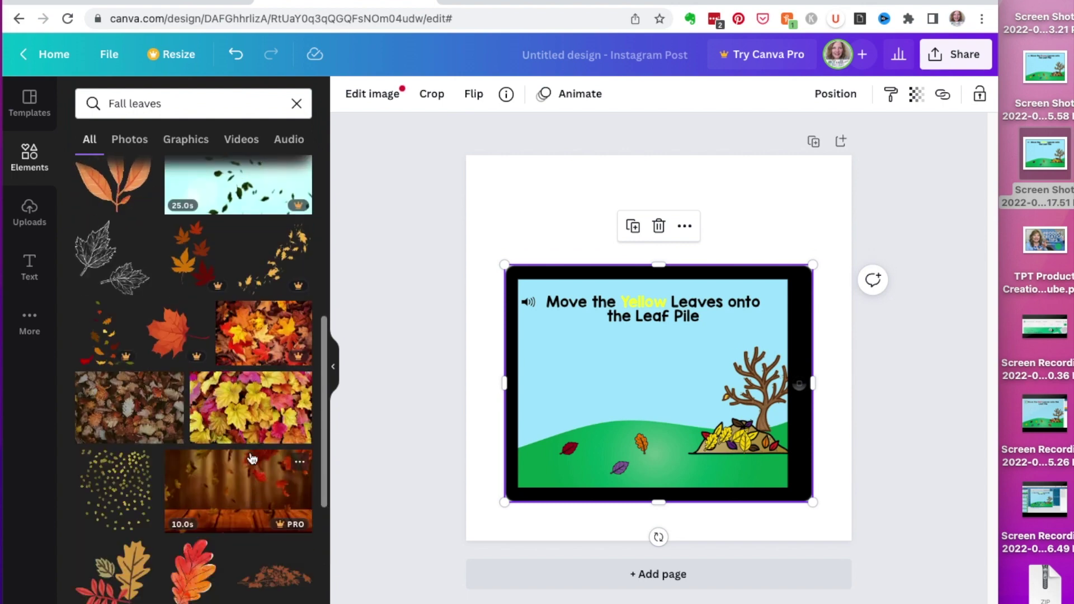
{"action": "left_click", "coordinate": [244, 422]}
{"action": "left_click_drag", "start_coordinate": [607, 320], "coordinate": [566, 212]}
{"action": "left_click_drag", "start_coordinate": [770, 339], "coordinate": [855, 386]}
{"action": "left_click_drag", "start_coordinate": [670, 389], "coordinate": [662, 538]}
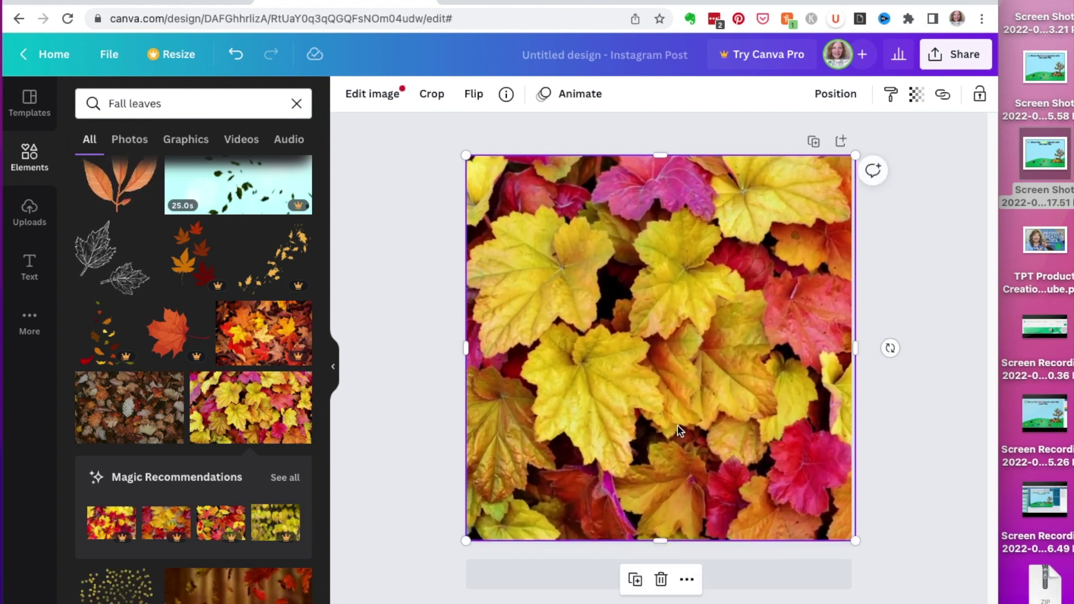
Send the leaf photo behind the tablet and screenshot, and set its transparency to 53.
{"action": "left_click", "coordinate": [833, 94]}
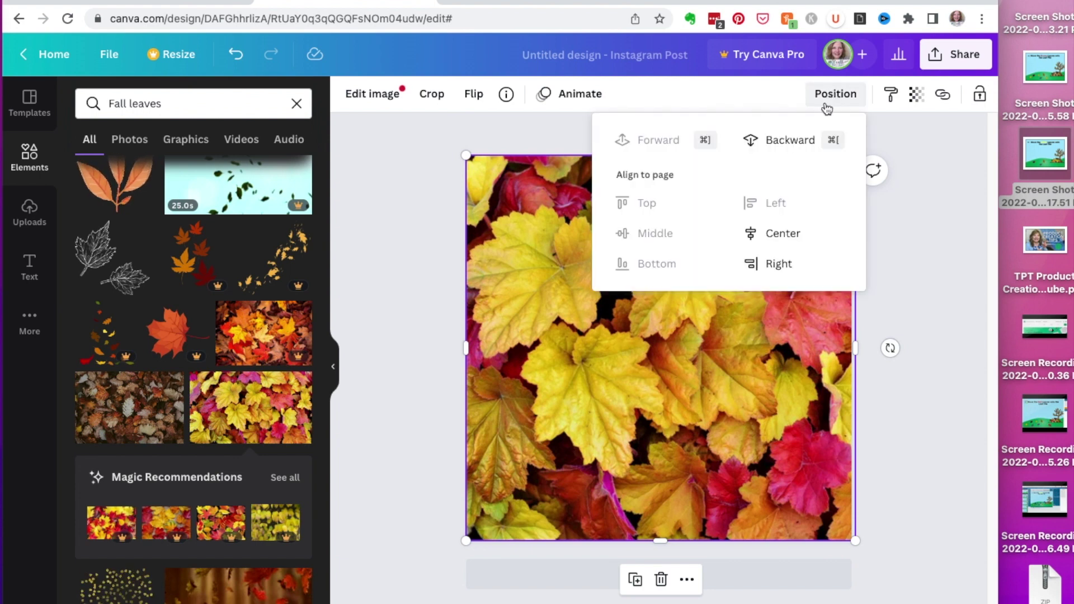
{"action": "left_click", "coordinate": [789, 142]}
{"action": "left_click", "coordinate": [786, 142]}
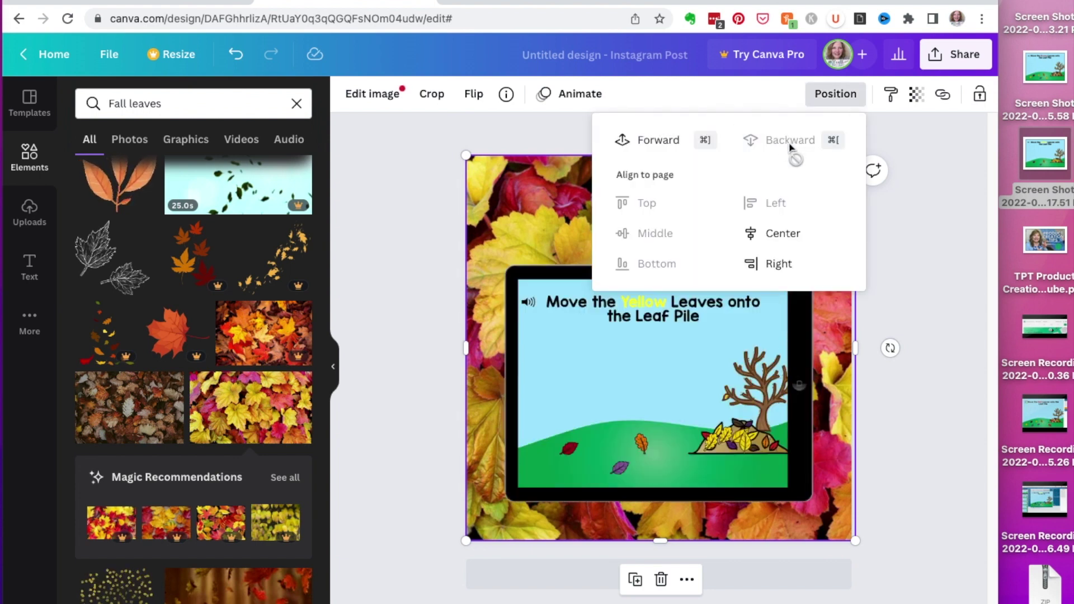
{"action": "key", "text": "Escape"}
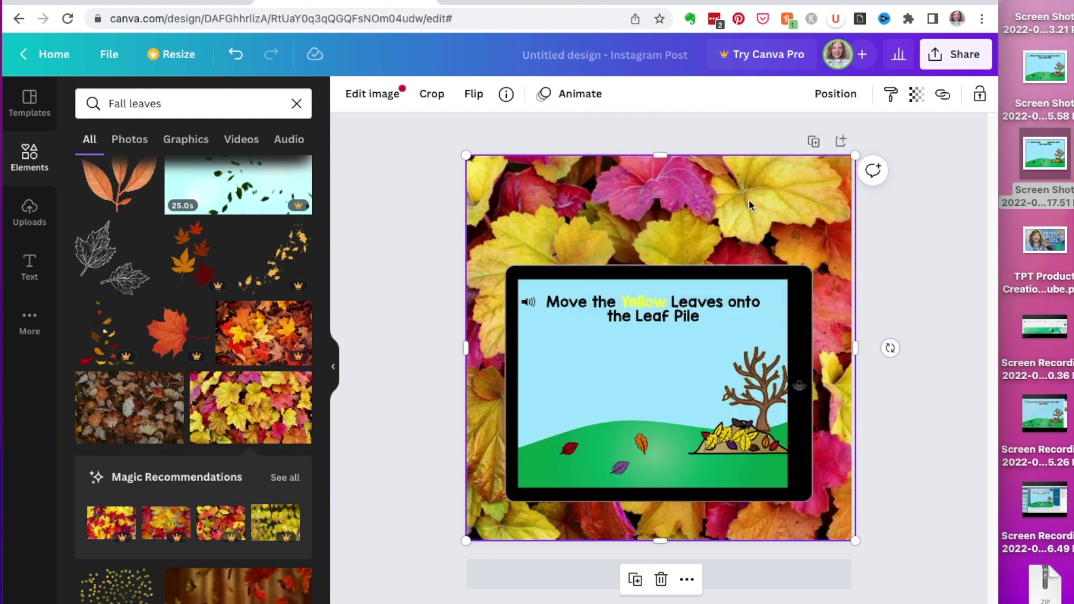
{"action": "left_click", "coordinate": [913, 102]}
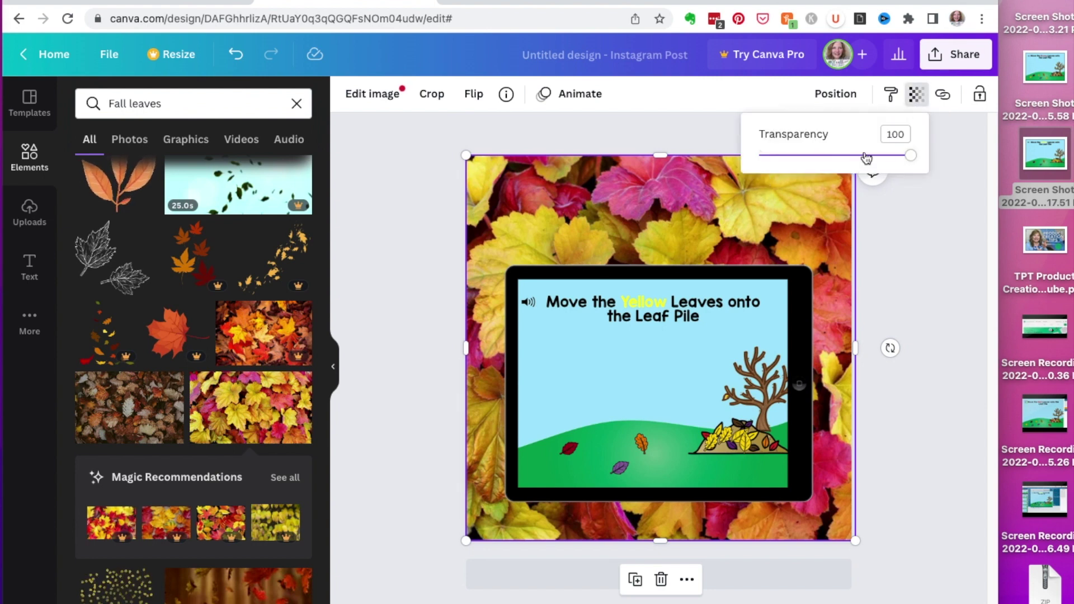
{"action": "left_click_drag", "start_coordinate": [909, 158], "coordinate": [837, 159]}
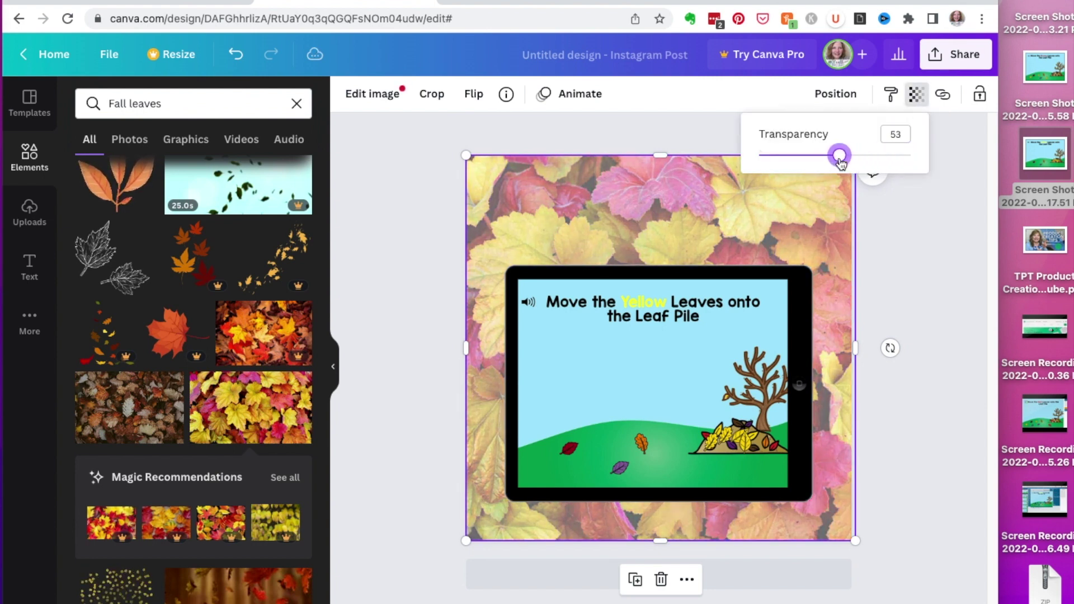
{"action": "key", "text": "Escape"}
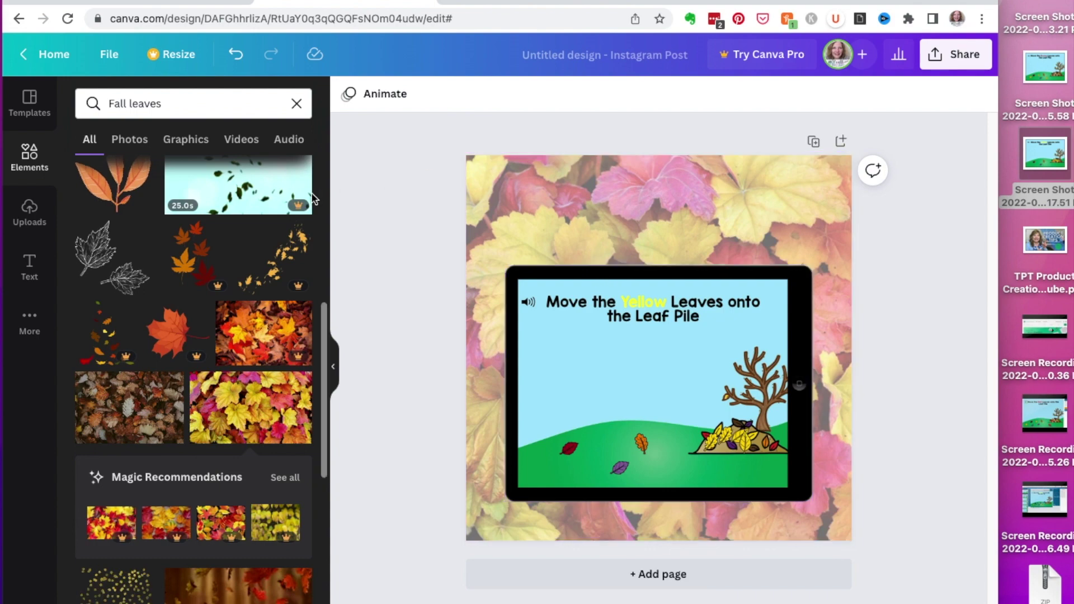
Add a subheading text box centred above the tablet and set its font to League Spartan.
{"action": "left_click", "coordinate": [29, 262]}
{"action": "left_click_drag", "start_coordinate": [140, 220], "coordinate": [672, 227]}
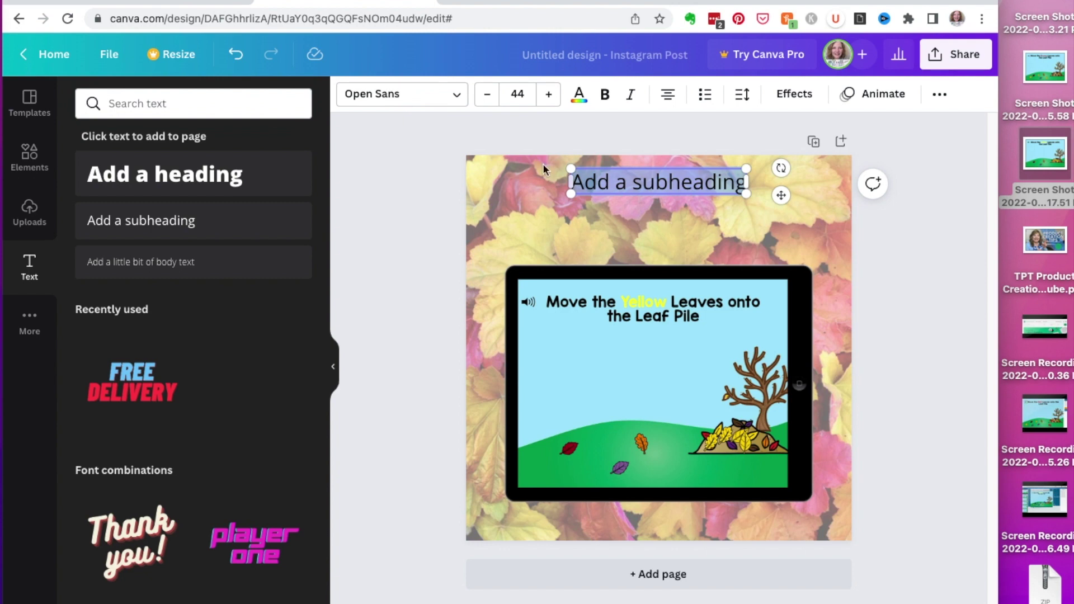
{"action": "left_click", "coordinate": [456, 103]}
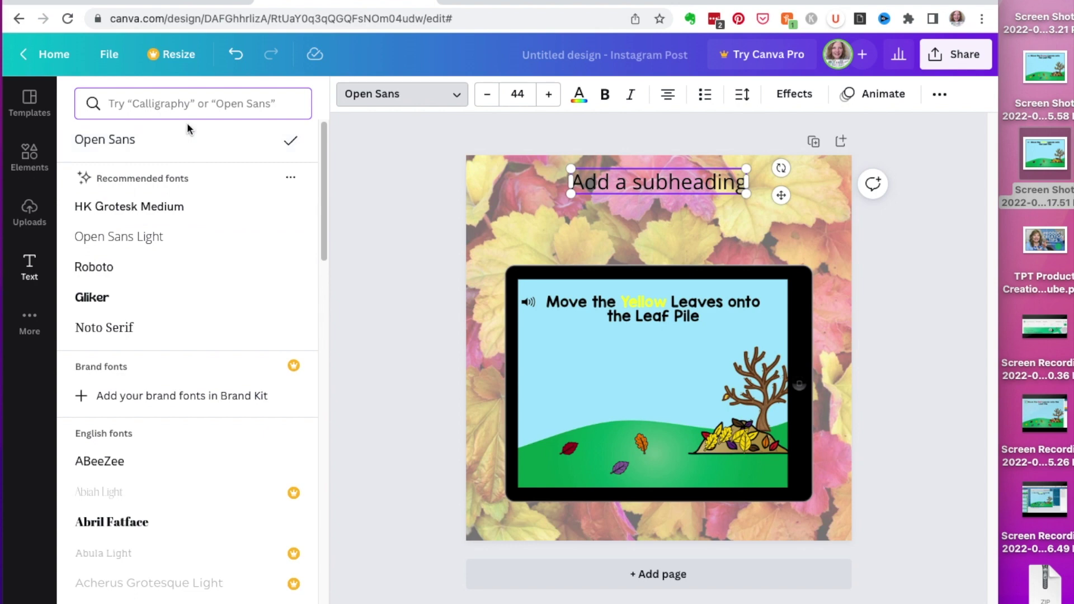
{"action": "type", "text": "league"}
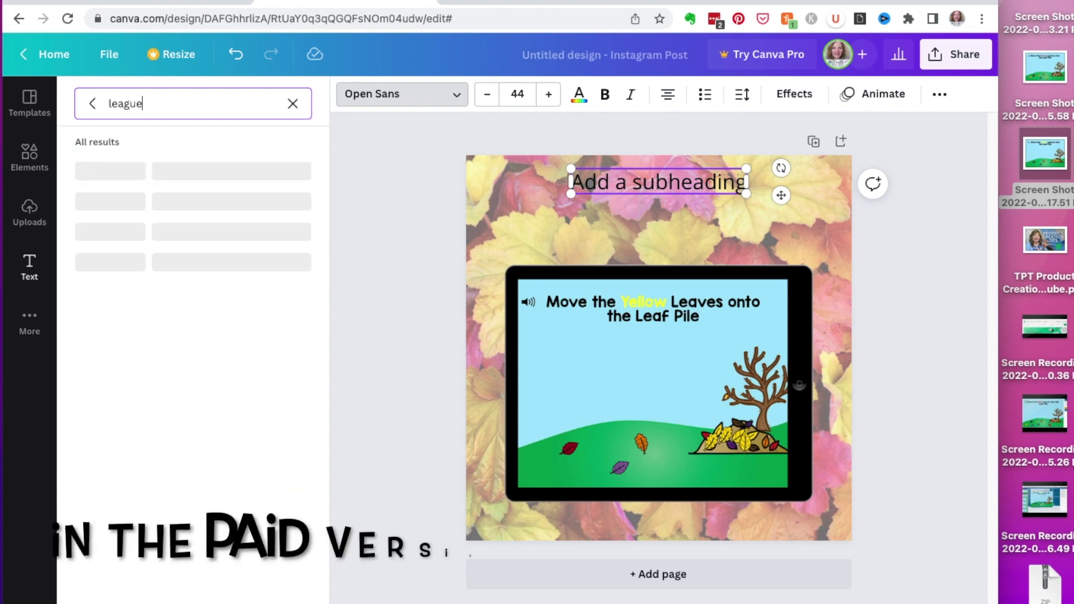
{"action": "left_click", "coordinate": [154, 203]}
Set the heading's font size to 80 and replace its placeholder text with BOOM CARDS.
{"action": "left_click", "coordinate": [526, 89]}
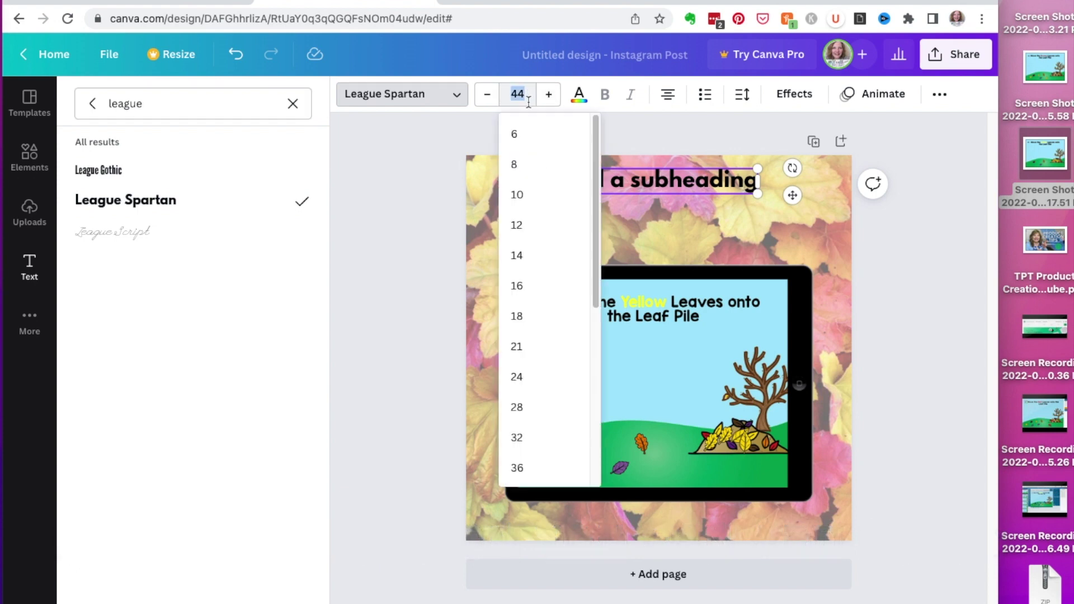
{"action": "left_click_drag", "start_coordinate": [593, 283], "coordinate": [589, 395]}
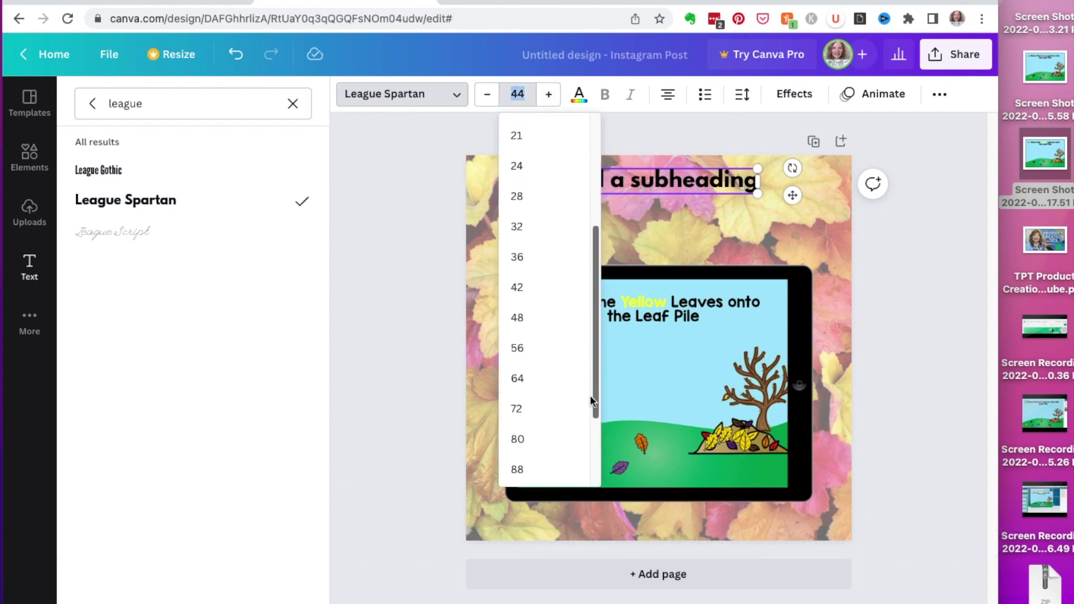
{"action": "left_click", "coordinate": [522, 443]}
{"action": "type", "text": "BOOM CARDS"}
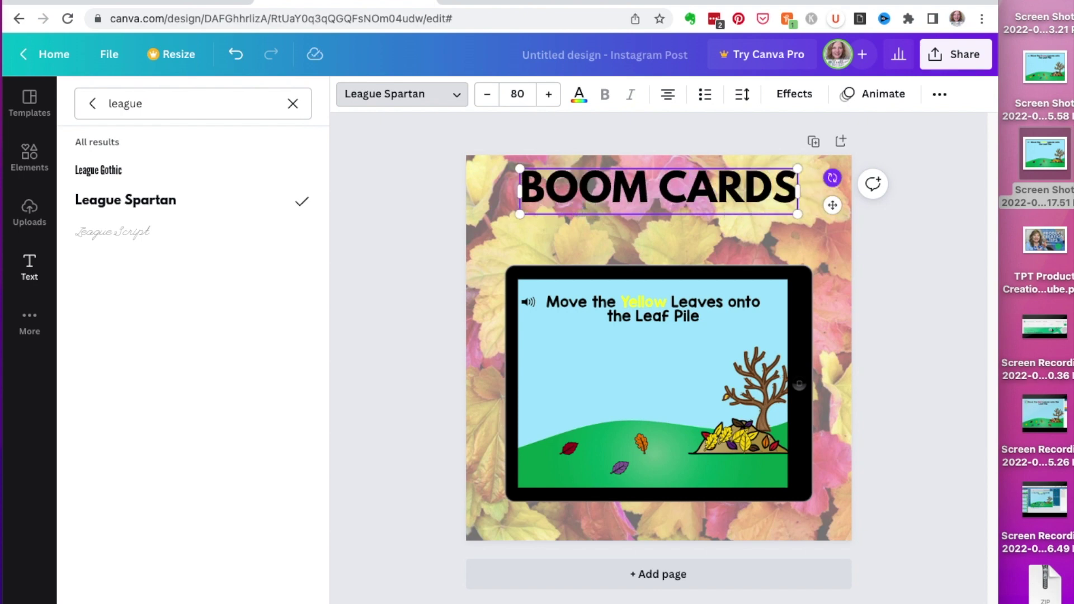
Enlarge the BOOM CARDS title to size 104 and move it slightly up toward the page's top edge.
{"action": "left_click", "coordinate": [548, 96]}
{"action": "left_click", "coordinate": [548, 95]}
{"action": "left_click", "coordinate": [549, 95]}
{"action": "left_click", "coordinate": [549, 95]}
{"action": "left_click", "coordinate": [549, 95]}
{"action": "left_click", "coordinate": [549, 97]}
{"action": "left_click", "coordinate": [550, 98]}
{"action": "left_click", "coordinate": [549, 96]}
{"action": "left_click", "coordinate": [548, 96]}
{"action": "left_click", "coordinate": [549, 97]}
{"action": "left_click", "coordinate": [549, 96]}
{"action": "left_click", "coordinate": [717, 196]}
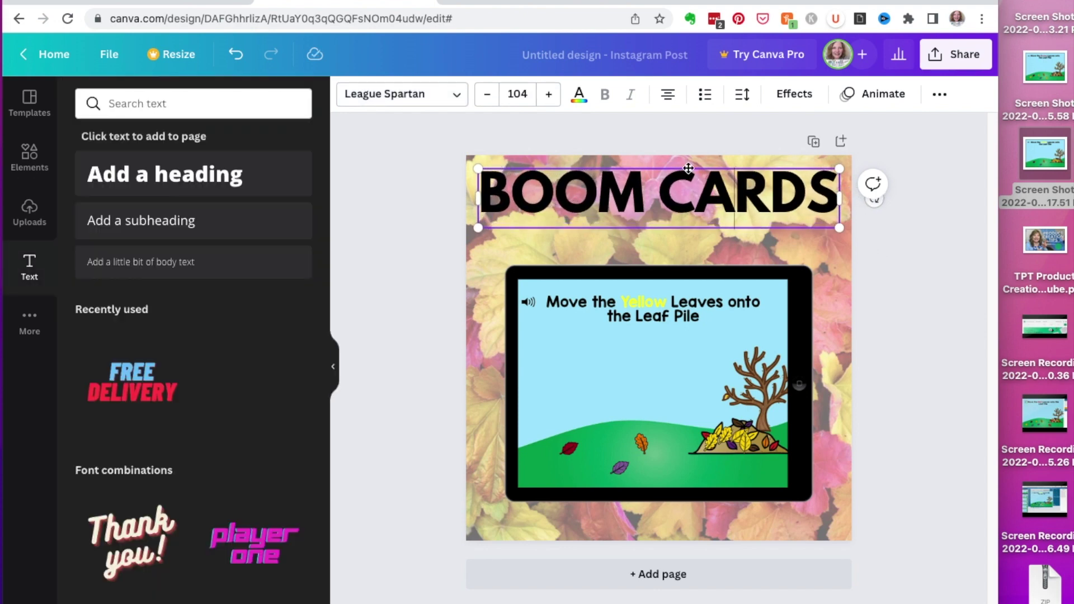
{"action": "left_click_drag", "start_coordinate": [688, 168], "coordinate": [690, 163]}
{"action": "left_click", "coordinate": [463, 191]}
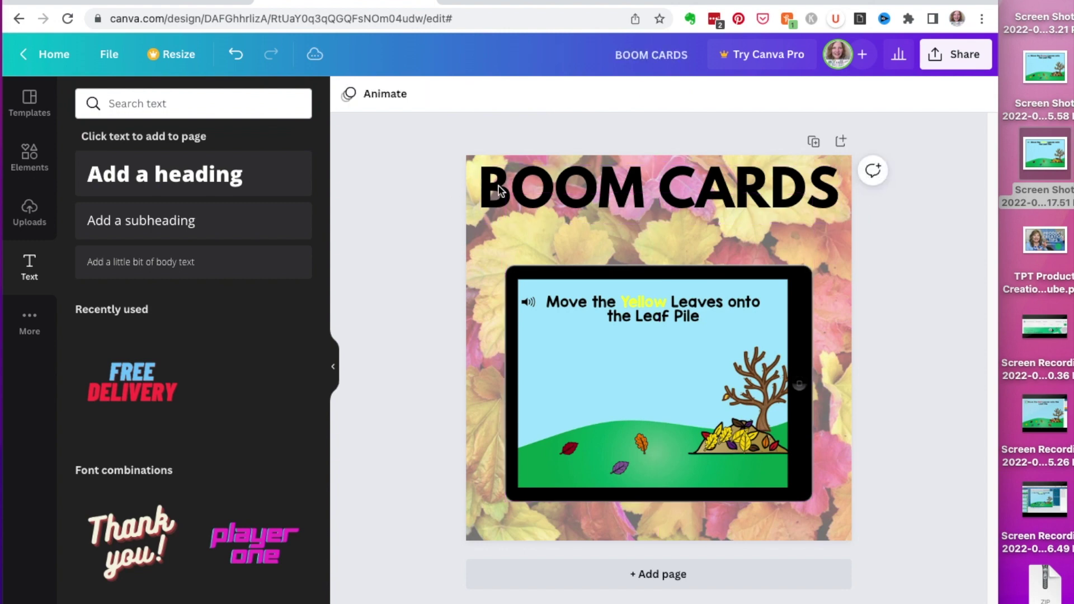
Search the elements for Rectangle border and Border line designs and look through the results for a suitable frame.
{"action": "left_click", "coordinate": [30, 159]}
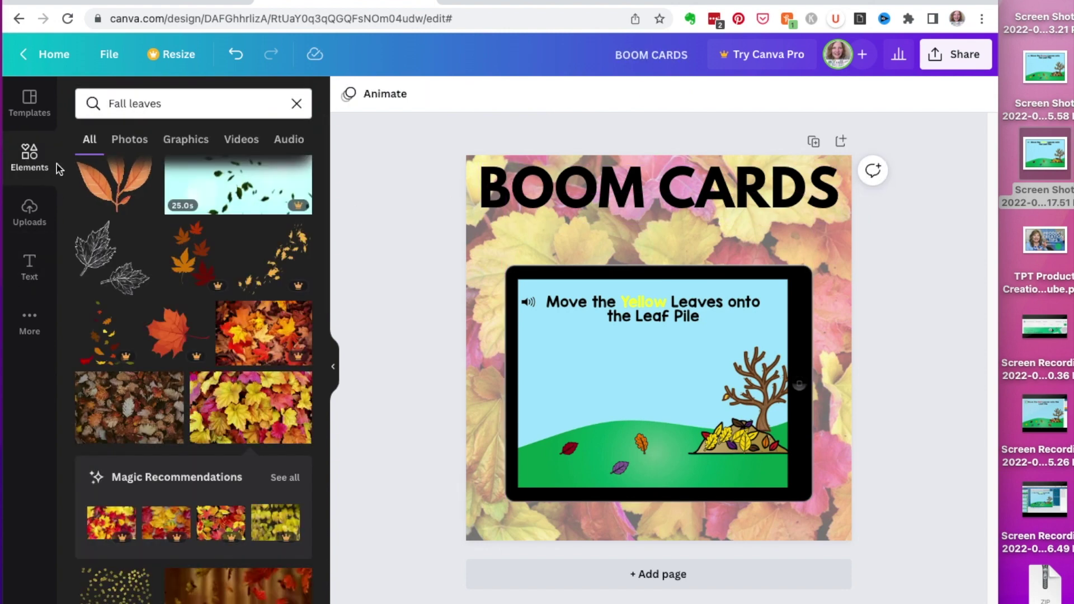
{"action": "left_click", "coordinate": [296, 104]}
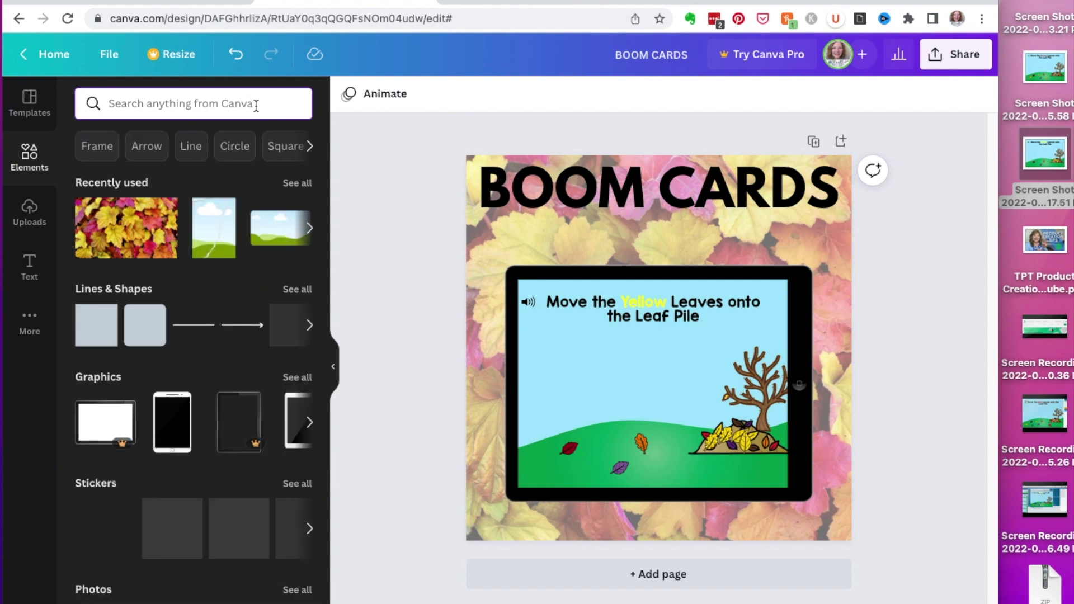
{"action": "left_click", "coordinate": [256, 104]}
{"action": "type", "text": "fr"}
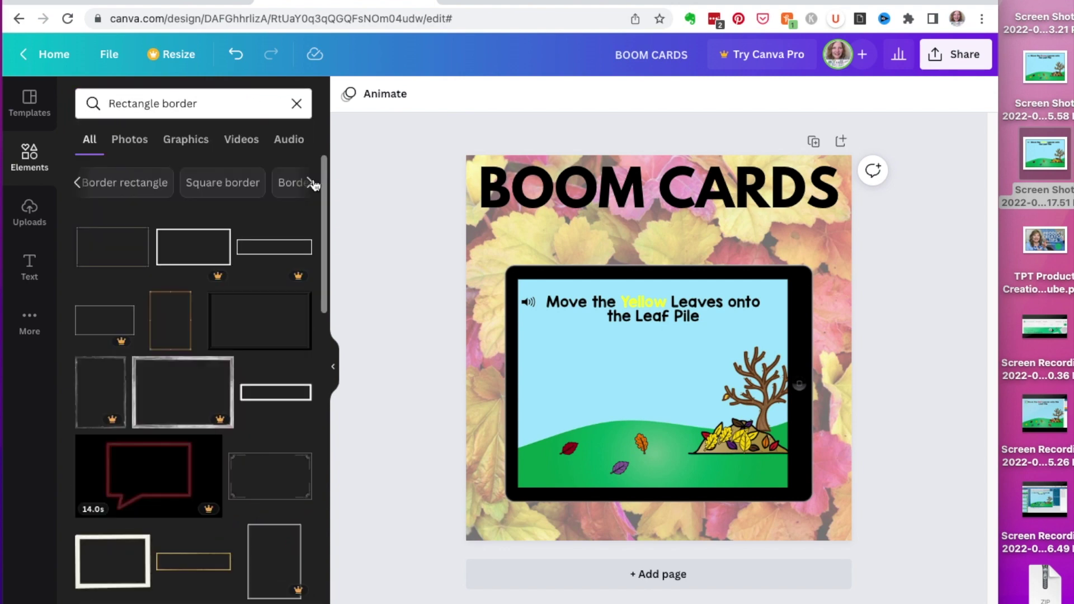
{"action": "left_click", "coordinate": [290, 193]}
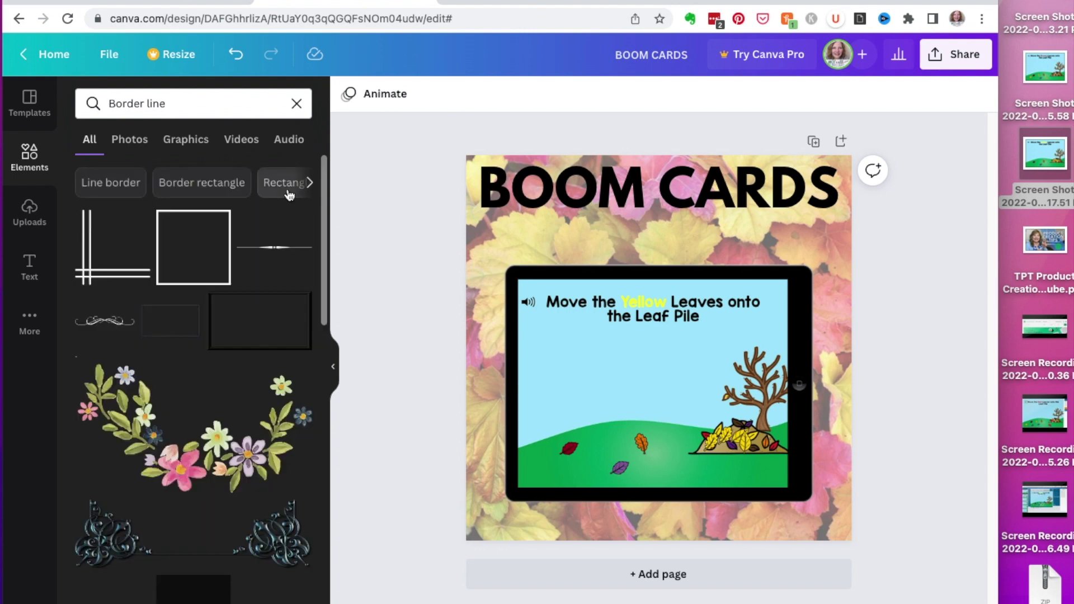
{"action": "scroll", "coordinate": [151, 323], "scroll_direction": "down", "scroll_amount": 5}
{"action": "scroll", "coordinate": [152, 323], "scroll_direction": "down", "scroll_amount": 5}
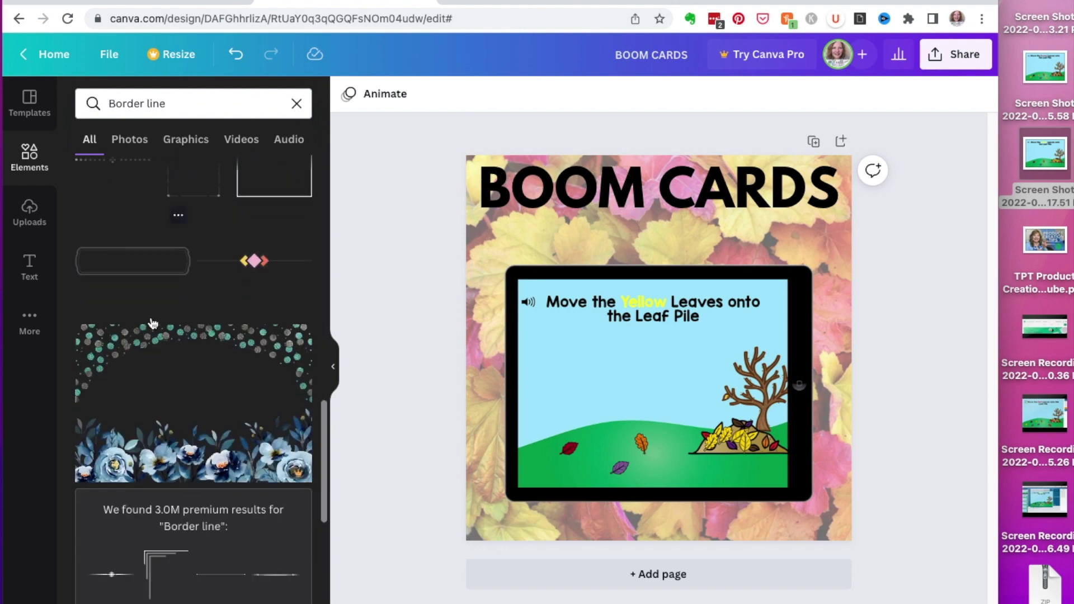
{"action": "scroll", "coordinate": [152, 323], "scroll_direction": "up", "scroll_amount": 10}
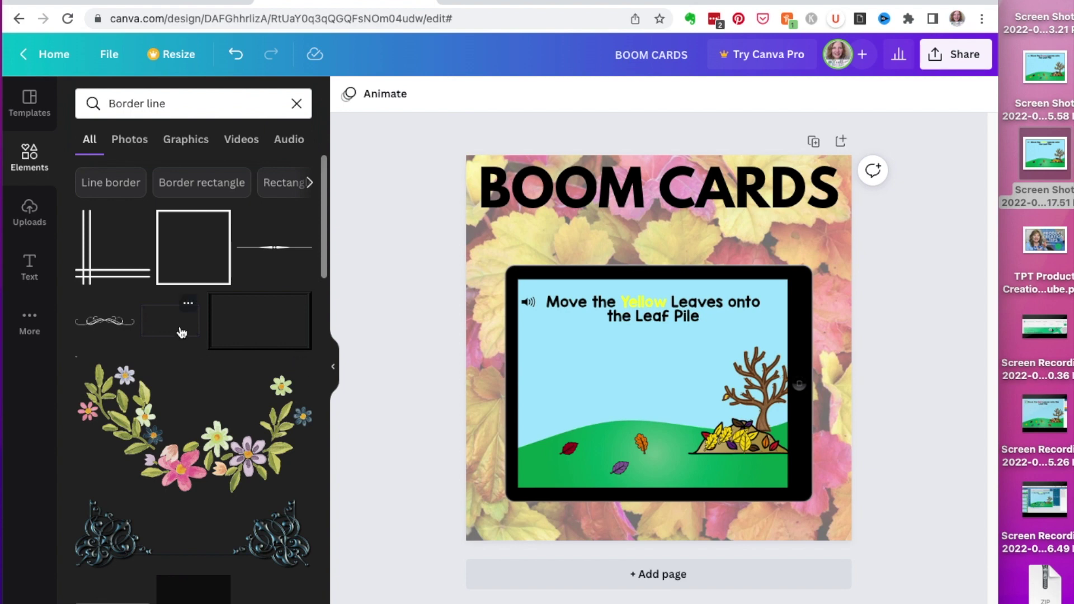
Search the elements for rectangle and add the plain filled square shape to the page.
{"action": "left_click", "coordinate": [175, 103]}
{"action": "left_click_drag", "start_coordinate": [175, 103], "coordinate": [97, 104]}
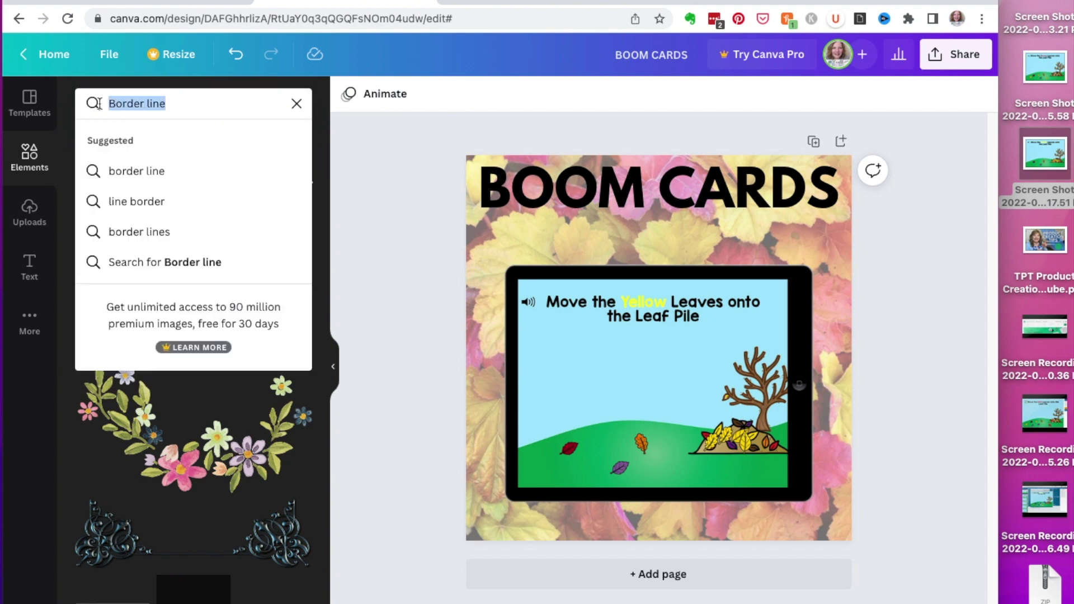
{"action": "type", "text": "rectangle"}
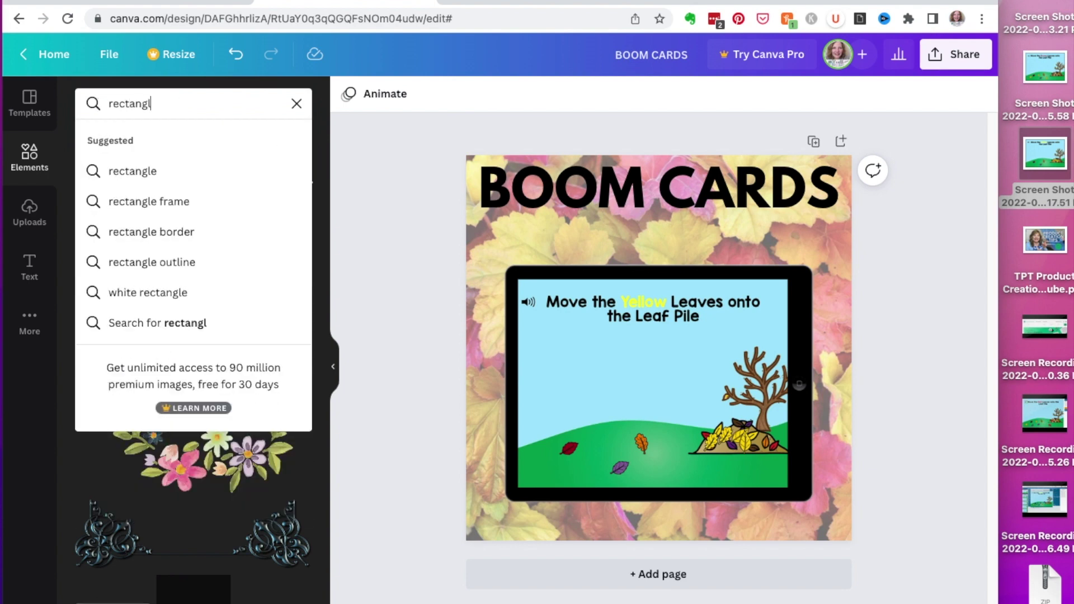
{"action": "key", "text": "Return"}
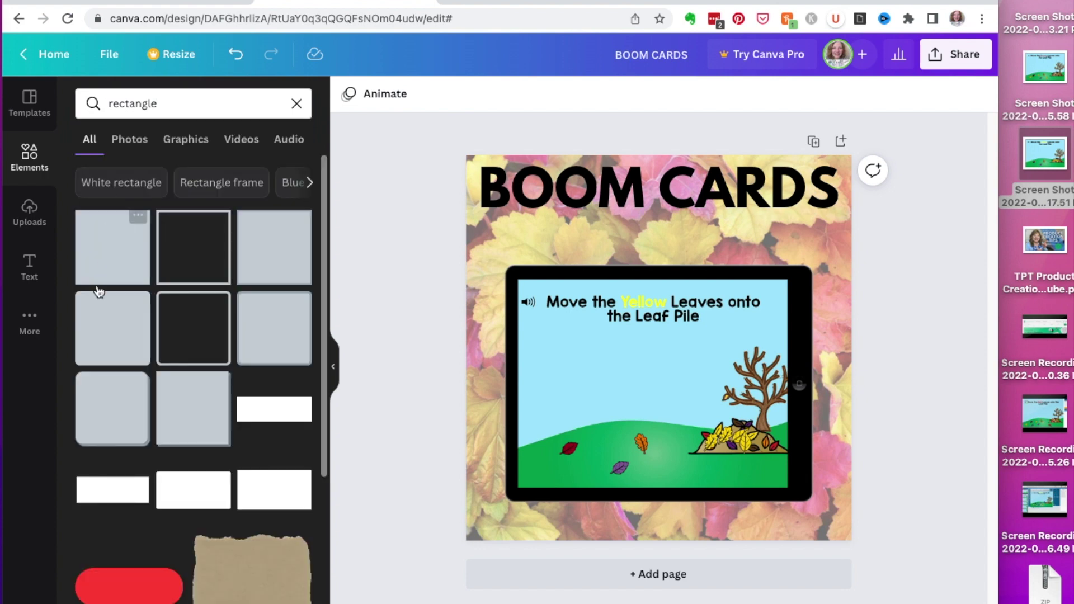
{"action": "left_click", "coordinate": [110, 269]}
Place the light blue shape behind the title and stretch it into a full-width banner from the page's top edge to the tablet.
{"action": "left_click_drag", "start_coordinate": [684, 325], "coordinate": [664, 190]}
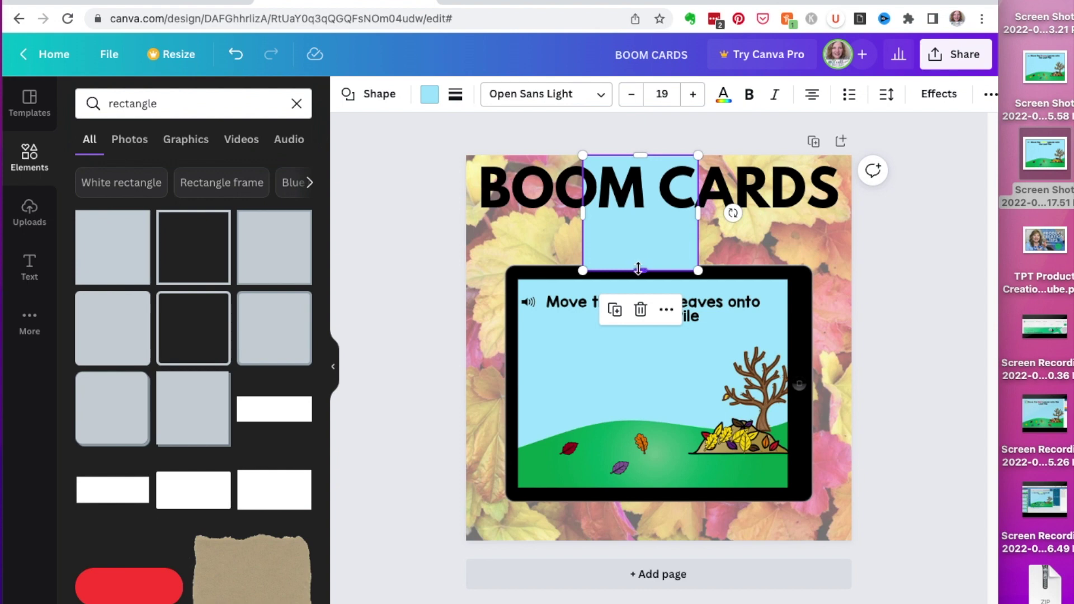
{"action": "left_click_drag", "start_coordinate": [638, 268], "coordinate": [638, 223]}
{"action": "left_click_drag", "start_coordinate": [578, 188], "coordinate": [467, 189]}
{"action": "left_click_drag", "start_coordinate": [697, 189], "coordinate": [851, 195]}
Shrink the title to size 100, add SORTING LEAVES beneath BOOM CARDS, and select the added words.
{"action": "left_click", "coordinate": [827, 188]}
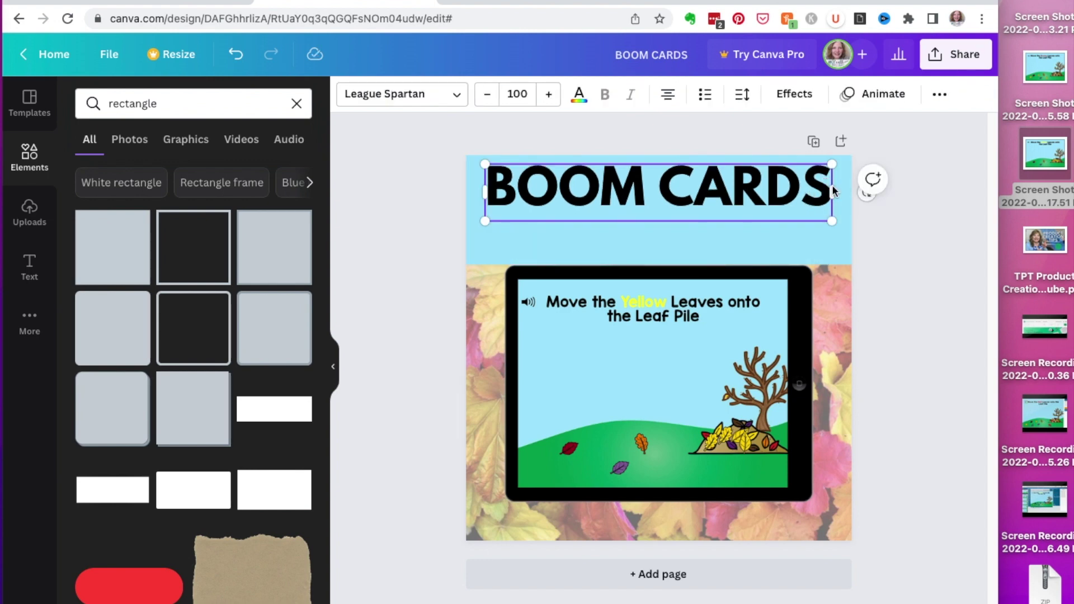
{"action": "left_click_drag", "start_coordinate": [838, 191], "coordinate": [842, 192]}
{"action": "key", "text": "Return"}
{"action": "type", "text": "sSORTING LEAVES"}
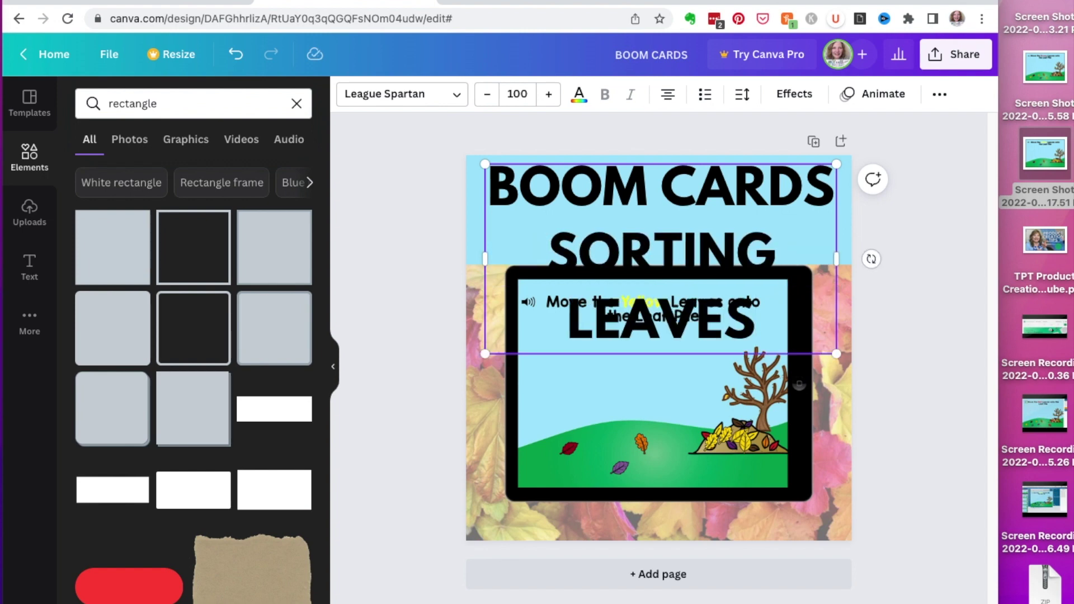
{"action": "left_click_drag", "start_coordinate": [558, 250], "coordinate": [757, 313]}
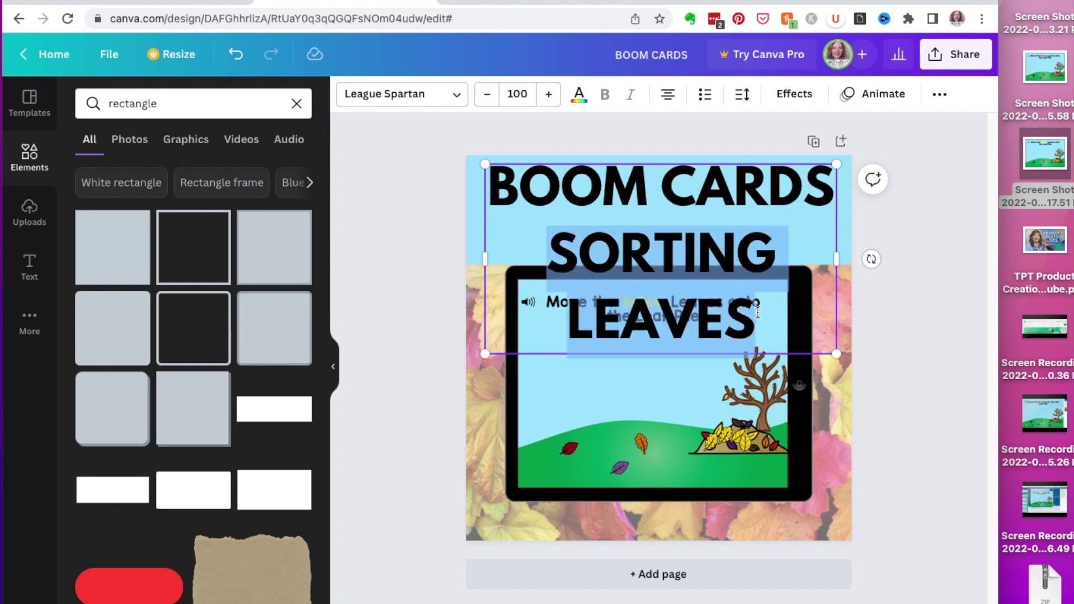
Reduce the SORTING LEAVES text to size 64 so it fits on a single line beneath BOOM CARDS.
{"action": "left_click", "coordinate": [517, 94]}
{"action": "left_click_drag", "start_coordinate": [595, 177], "coordinate": [580, 355]}
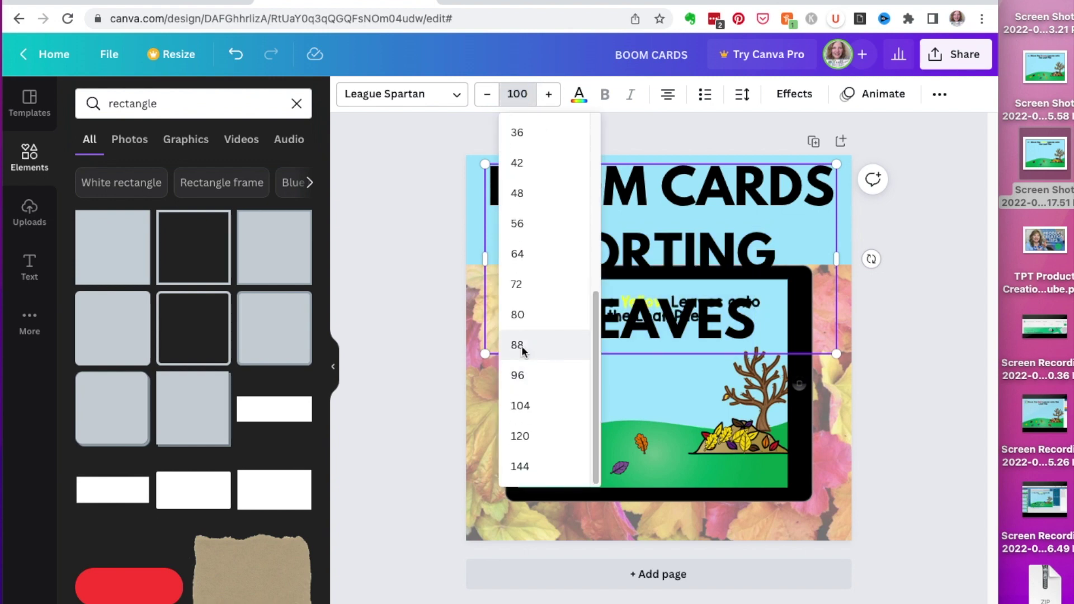
{"action": "left_click", "coordinate": [521, 345]}
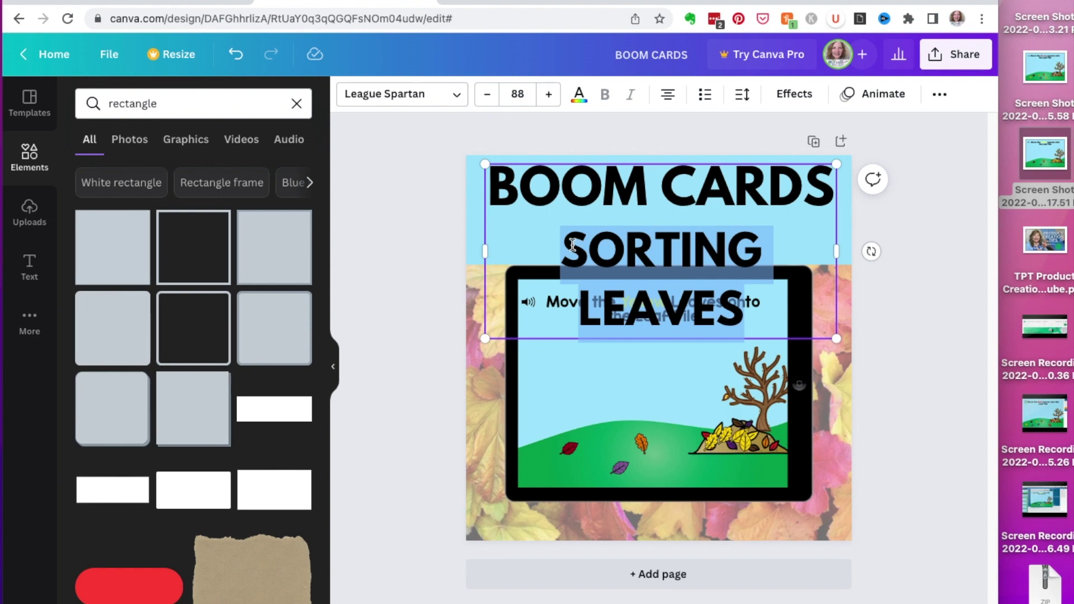
{"action": "left_click_drag", "start_coordinate": [570, 243], "coordinate": [737, 301]}
{"action": "left_click", "coordinate": [528, 98]}
{"action": "left_click", "coordinate": [531, 251]}
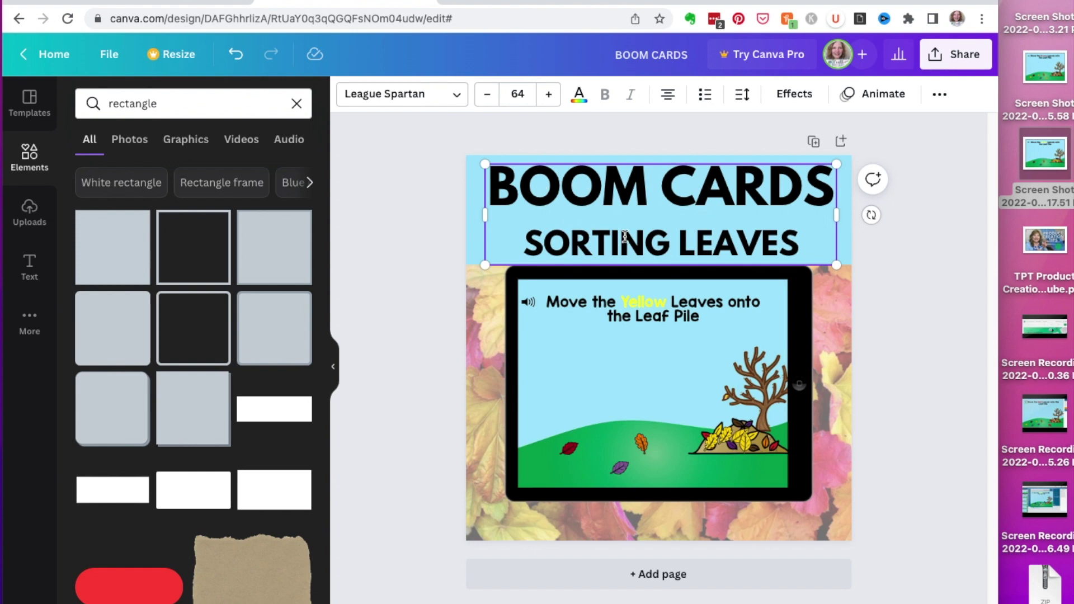
Tighten the title's line spacing to bring SORTING LEAVES closer to BOOM CARDS.
{"action": "left_click", "coordinate": [742, 95]}
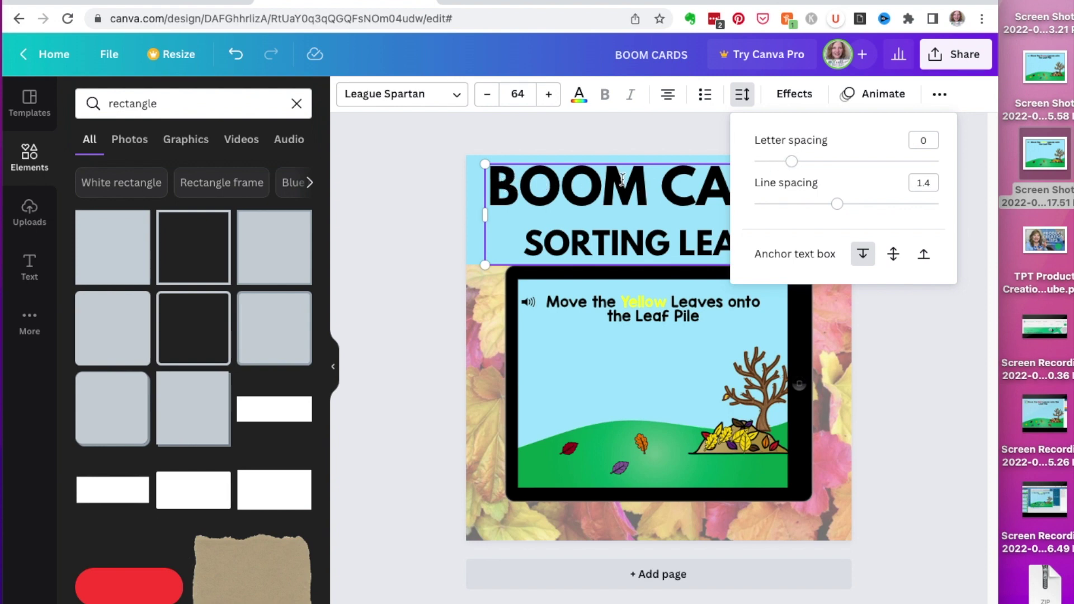
{"action": "left_click_drag", "start_coordinate": [836, 207], "coordinate": [760, 202]}
{"action": "key", "text": "Escape"}
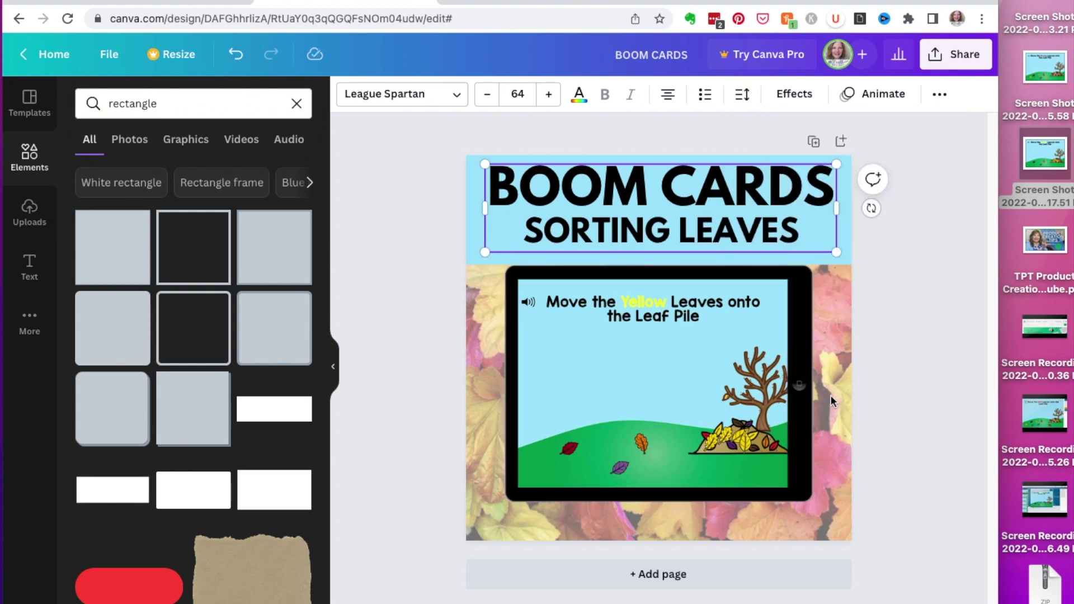
Try golden yellow, brown and dark red photo colors on the title banner, and settle on the golden yellow.
{"action": "left_click", "coordinate": [844, 254]}
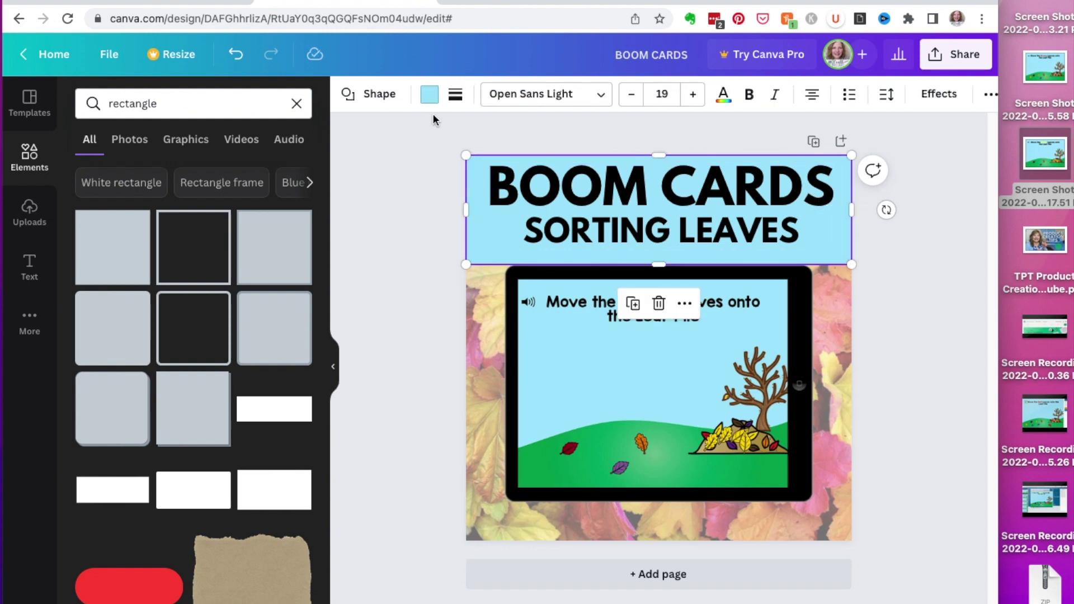
{"action": "left_click", "coordinate": [429, 95]}
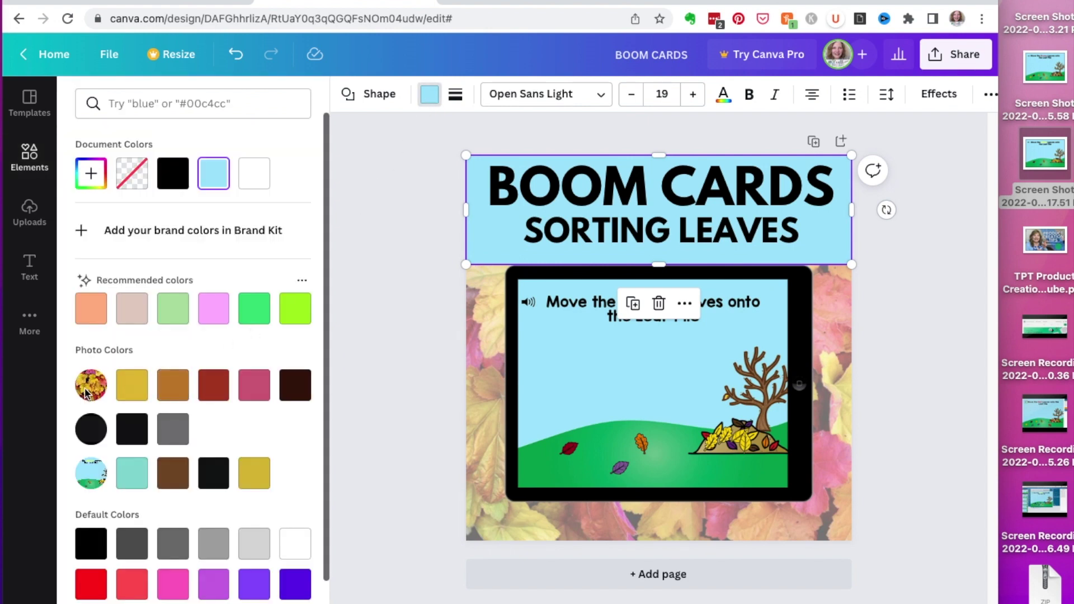
{"action": "left_click", "coordinate": [132, 394]}
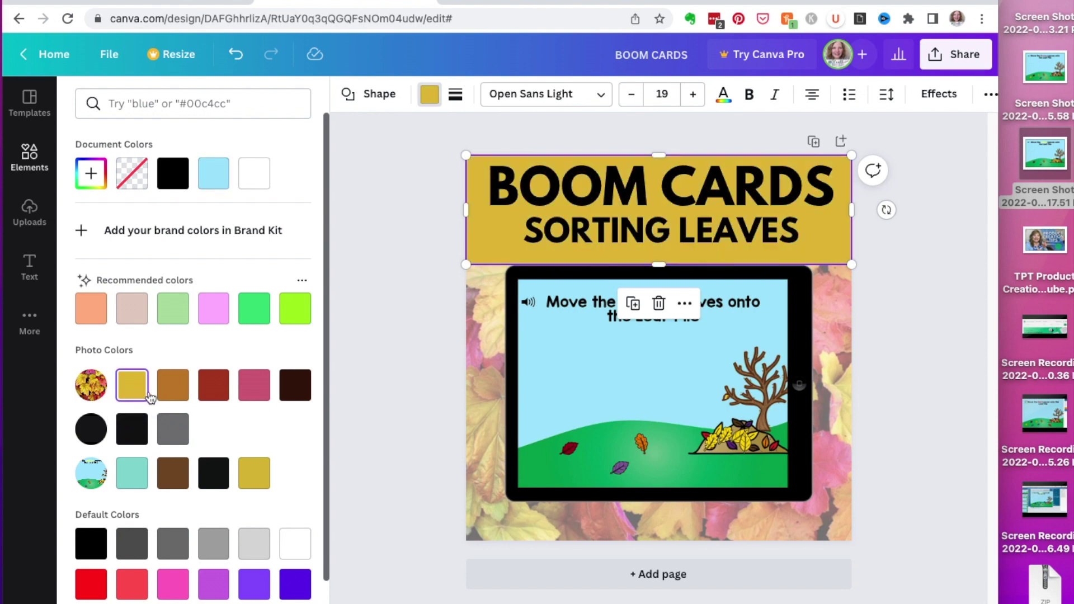
{"action": "left_click", "coordinate": [174, 391]}
{"action": "left_click", "coordinate": [212, 390]}
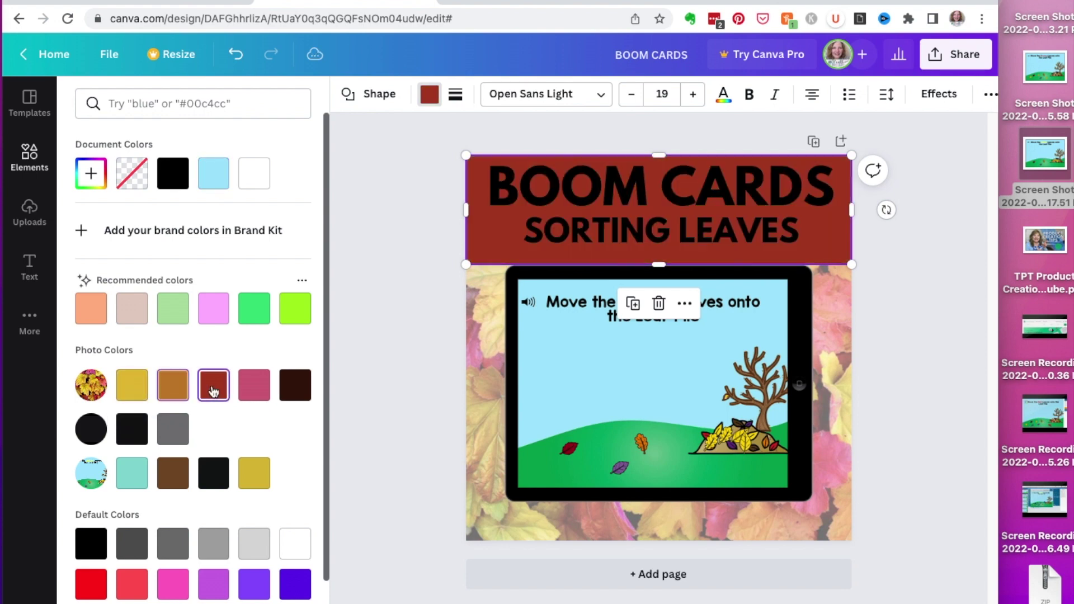
{"action": "left_click", "coordinate": [132, 385]}
Shorten the yellow banner so its lower edge ends just beneath the title, above the tablet.
{"action": "left_click_drag", "start_coordinate": [658, 264], "coordinate": [658, 252]}
{"action": "key", "text": "Escape"}
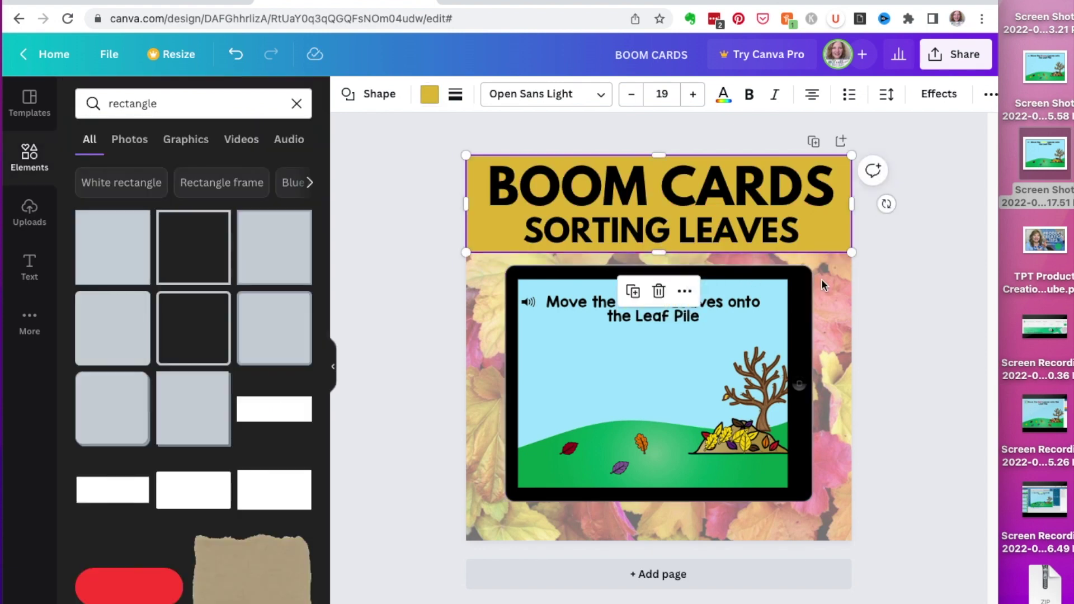
{"action": "key", "text": "Escape"}
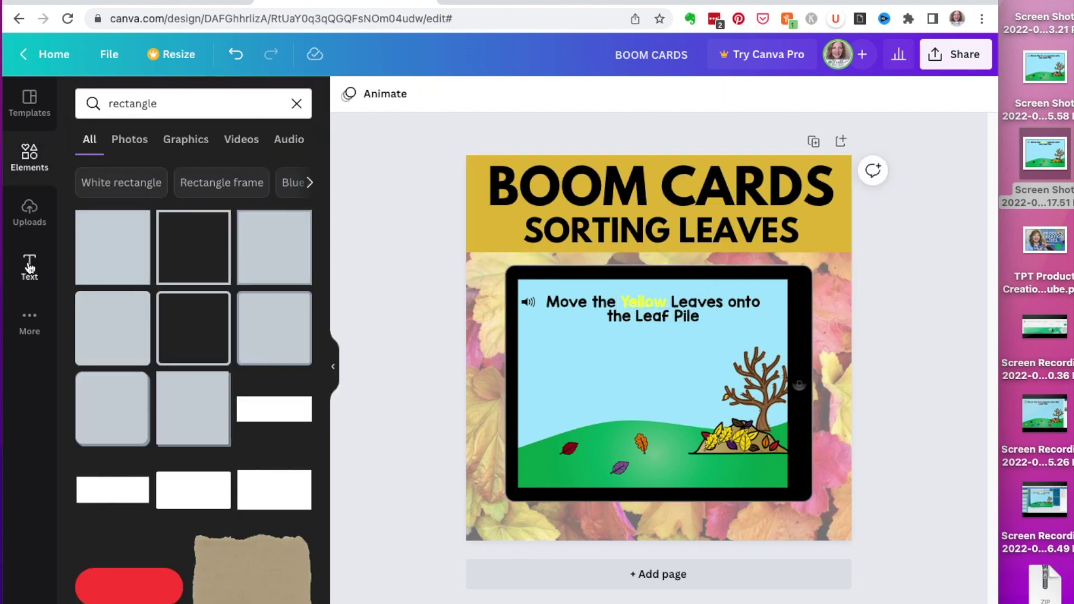
Look through the text options, the Instagram post templates and the design types offered for a new design.
{"action": "left_click", "coordinate": [48, 273]}
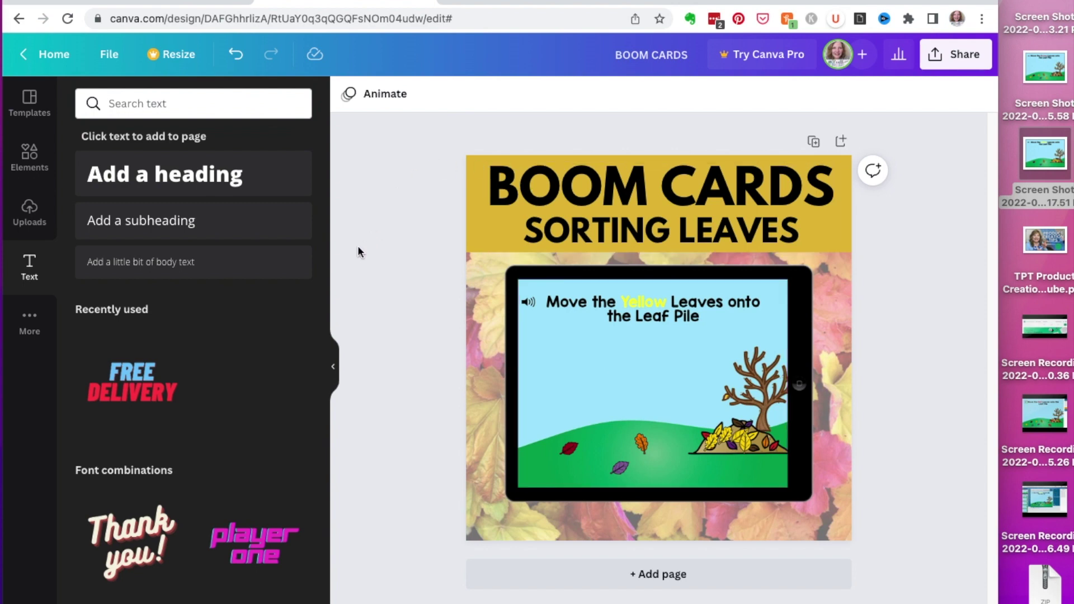
{"action": "left_click", "coordinate": [33, 103]}
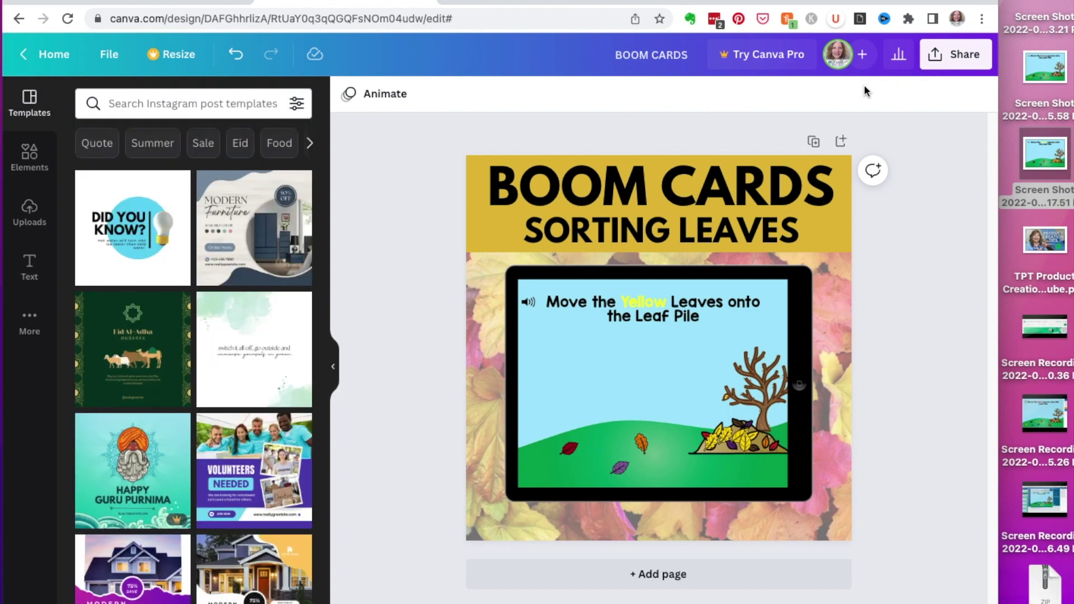
{"action": "left_click", "coordinate": [109, 56]}
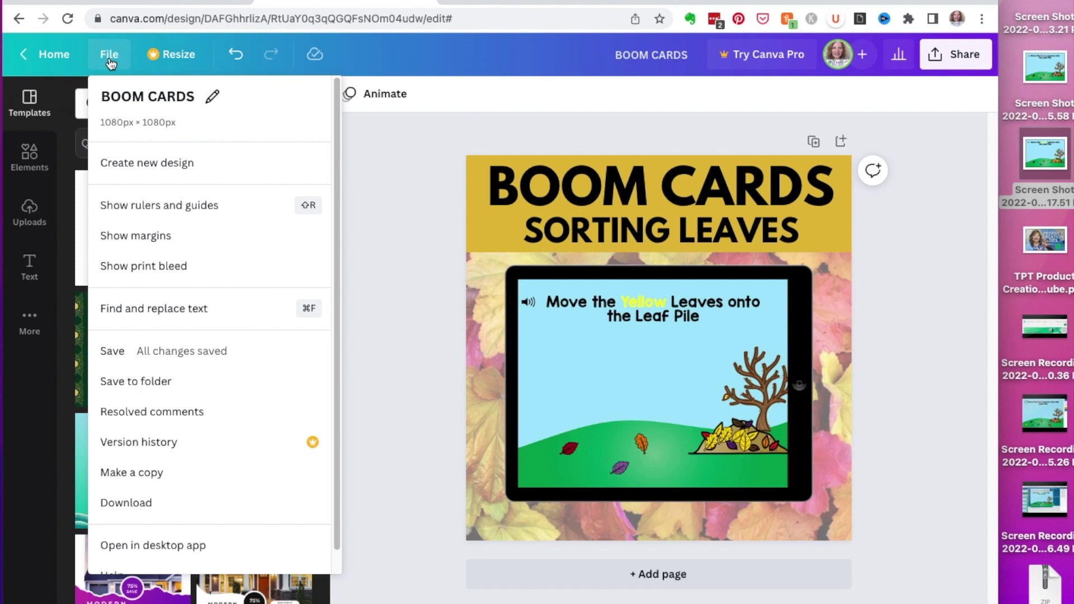
{"action": "left_click", "coordinate": [148, 163]}
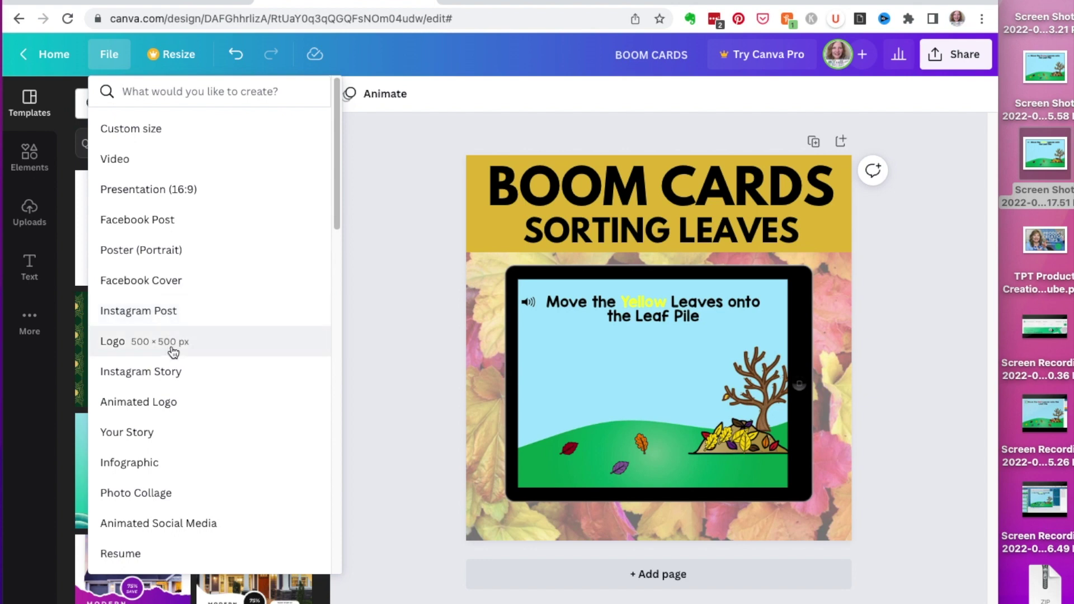
{"action": "scroll", "coordinate": [176, 372], "scroll_direction": "down", "scroll_amount": 5}
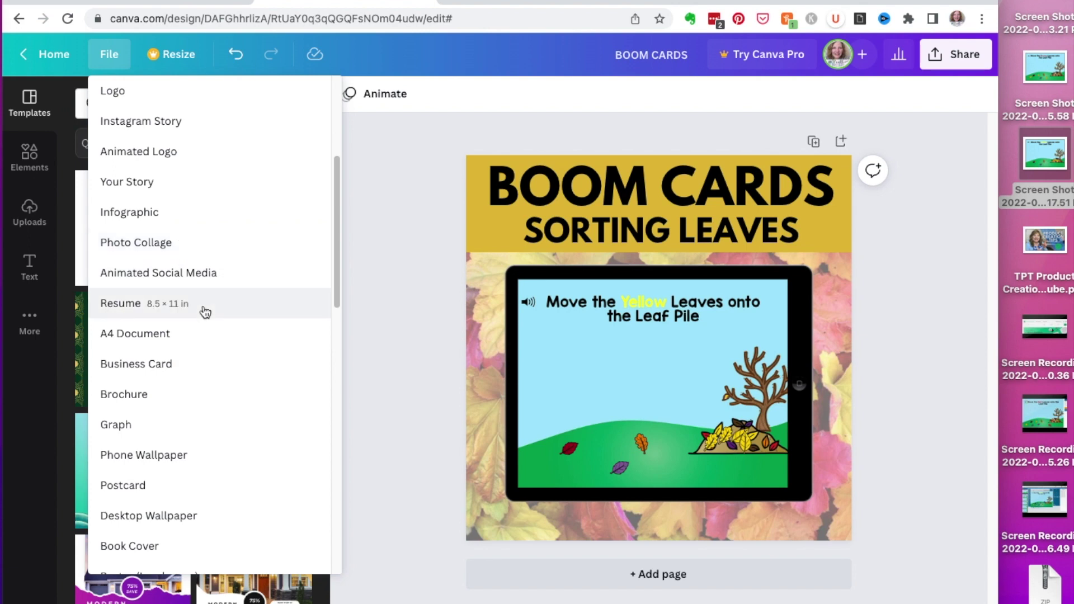
{"action": "scroll", "coordinate": [204, 312], "scroll_direction": "down", "scroll_amount": 6}
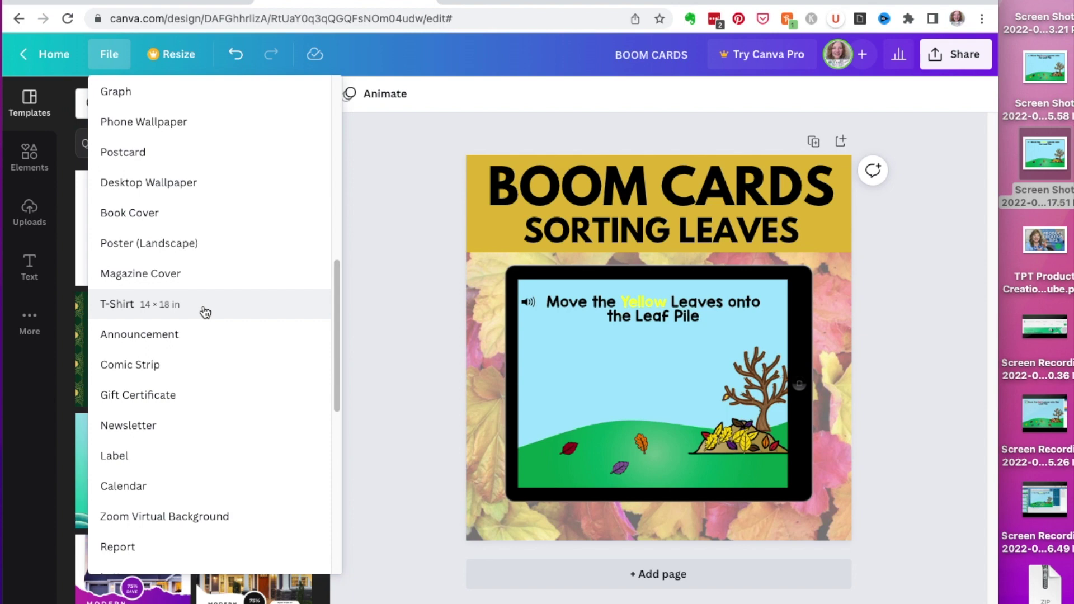
{"action": "scroll", "coordinate": [201, 325], "scroll_direction": "down", "scroll_amount": 5}
{"action": "scroll", "coordinate": [201, 325], "scroll_direction": "up", "scroll_amount": 12}
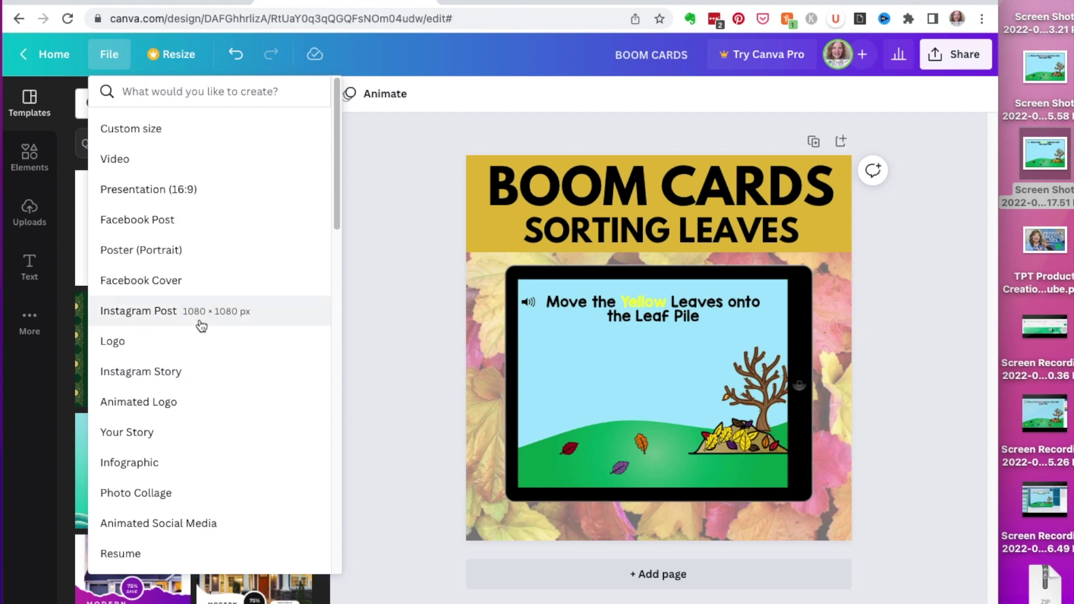
{"action": "left_click", "coordinate": [372, 142]}
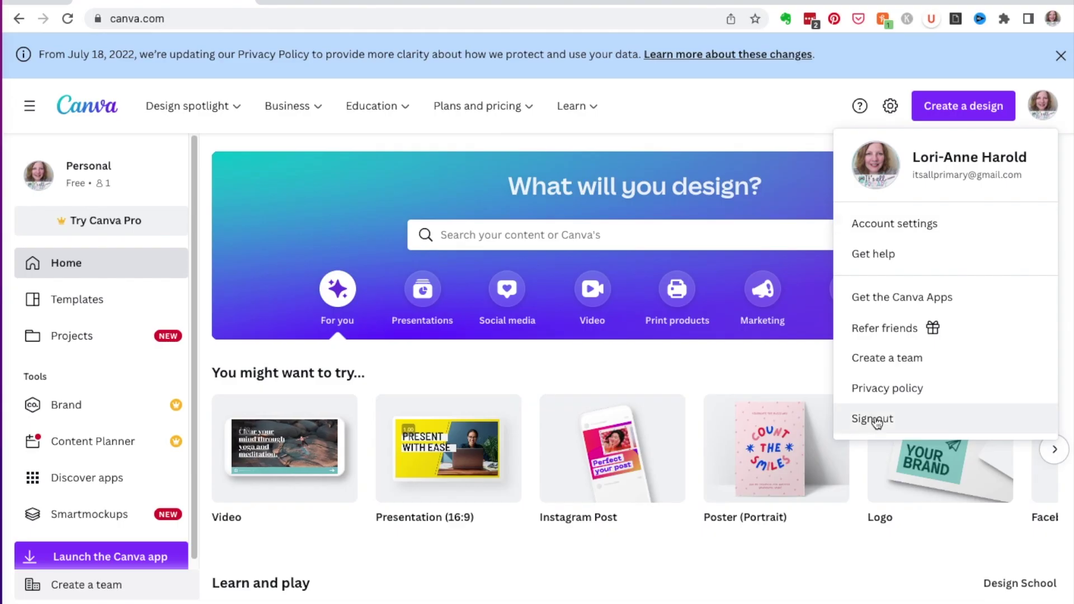
Sign out and log back in with the other Google account, and view its starred folders.
{"action": "left_click", "coordinate": [873, 419]}
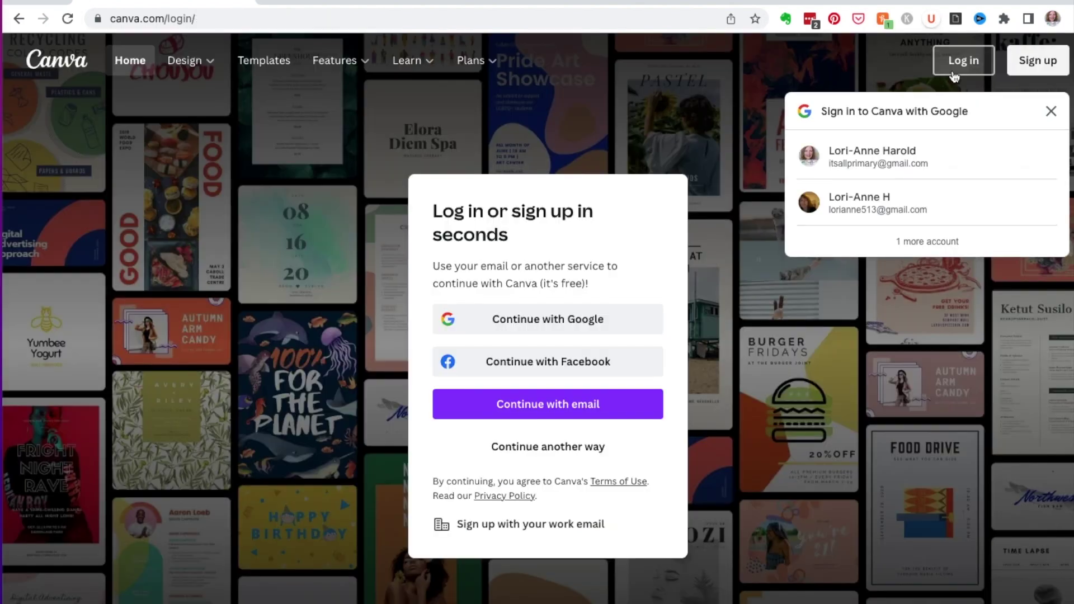
{"action": "left_click", "coordinate": [853, 201]}
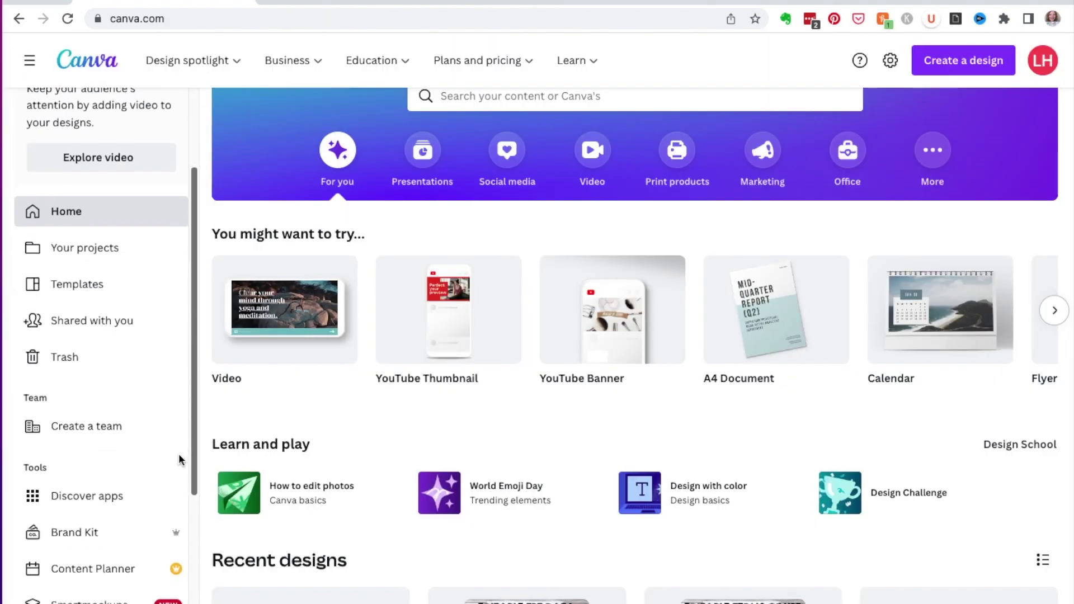
{"action": "scroll", "coordinate": [115, 438], "scroll_direction": "down", "scroll_amount": 2}
{"action": "scroll", "coordinate": [84, 479], "scroll_direction": "down", "scroll_amount": 3}
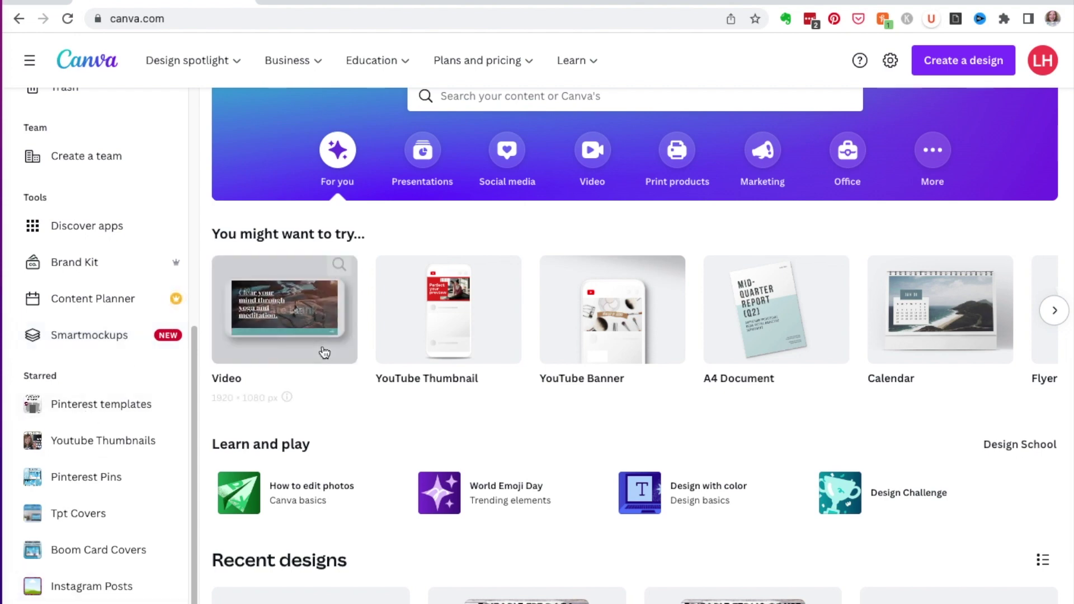
Find the Matching Hour Times Instagram post among the recent designs and open it.
{"action": "scroll", "coordinate": [392, 417], "scroll_direction": "down", "scroll_amount": 5}
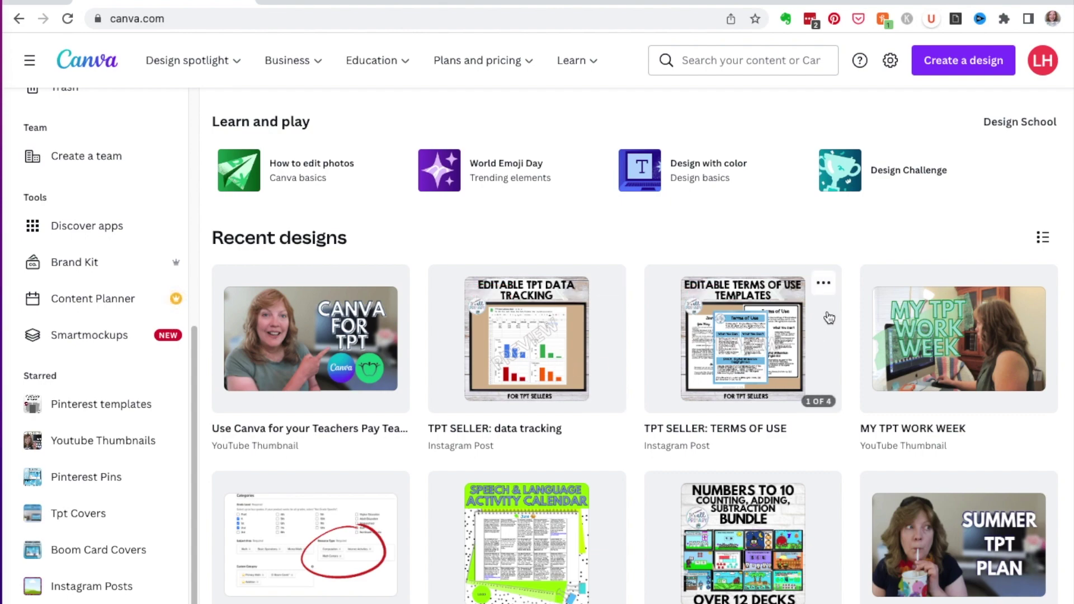
{"action": "scroll", "coordinate": [829, 318], "scroll_direction": "down", "scroll_amount": 10}
{"action": "scroll", "coordinate": [793, 351], "scroll_direction": "down", "scroll_amount": 1}
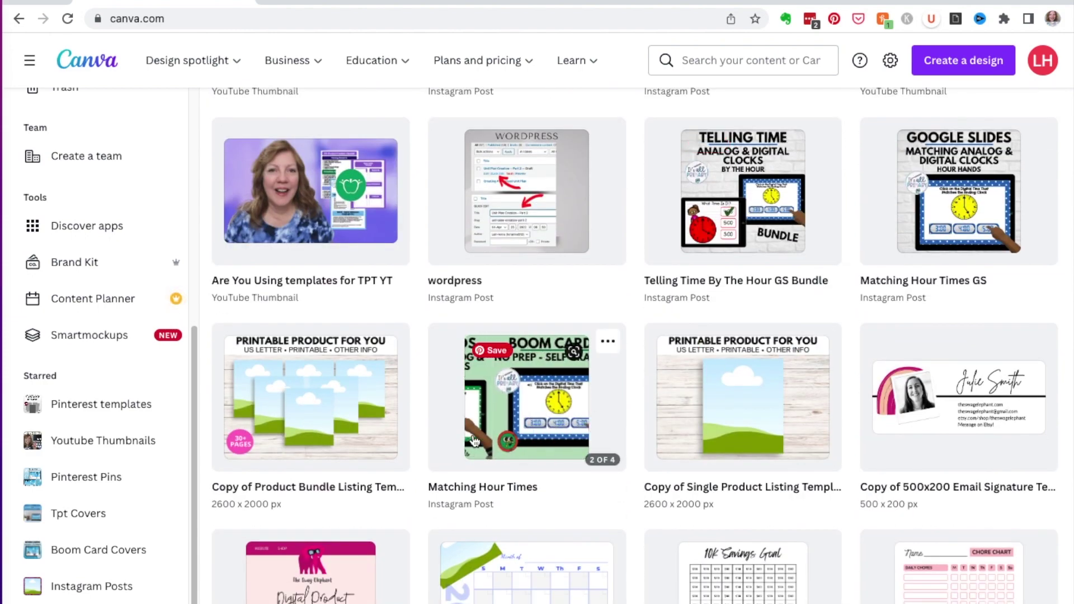
{"action": "left_click", "coordinate": [526, 458]}
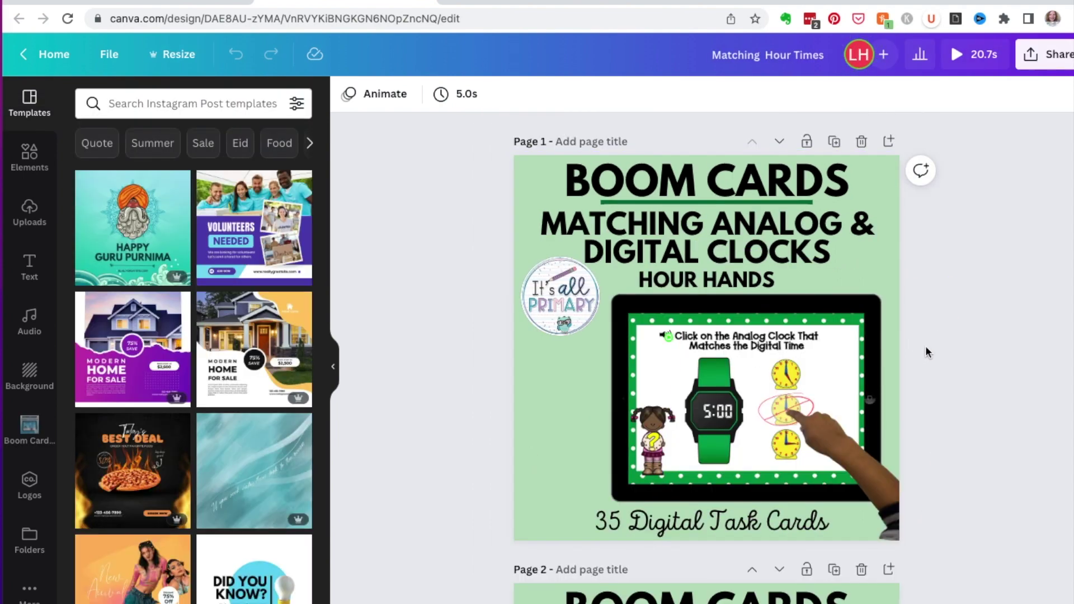
Examine the Matching Hour Times pages for how titles, logo, tablet screenshots and product details are laid out.
{"action": "scroll", "coordinate": [926, 353], "scroll_direction": "down", "scroll_amount": 10}
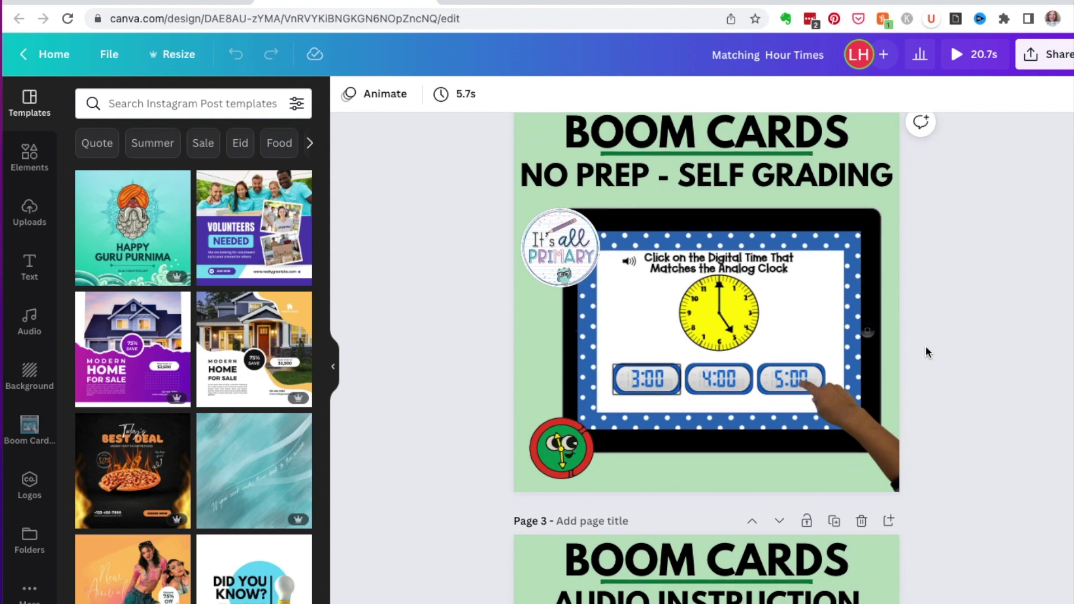
{"action": "scroll", "coordinate": [926, 353], "scroll_direction": "down", "scroll_amount": 8}
{"action": "scroll", "coordinate": [926, 352], "scroll_direction": "up", "scroll_amount": 4}
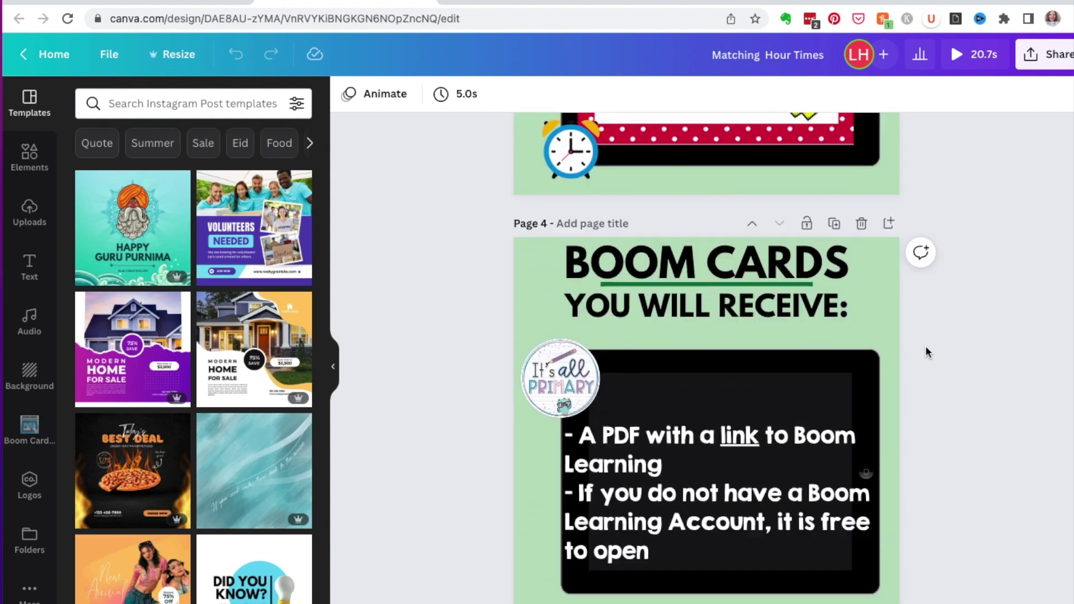
{"action": "scroll", "coordinate": [926, 353], "scroll_direction": "up", "scroll_amount": 10}
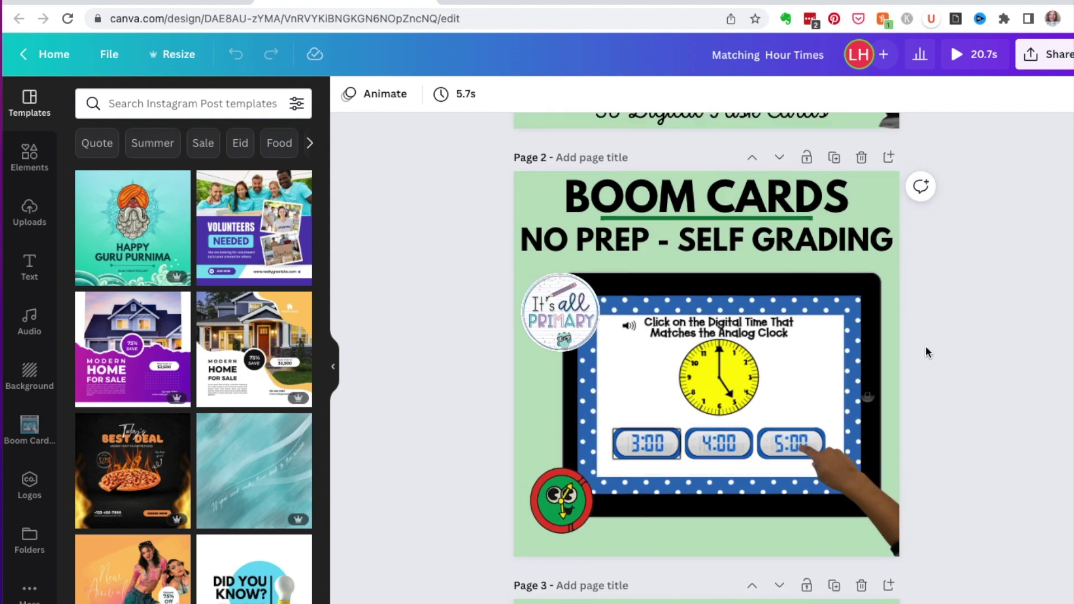
{"action": "scroll", "coordinate": [926, 351], "scroll_direction": "up", "scroll_amount": 1}
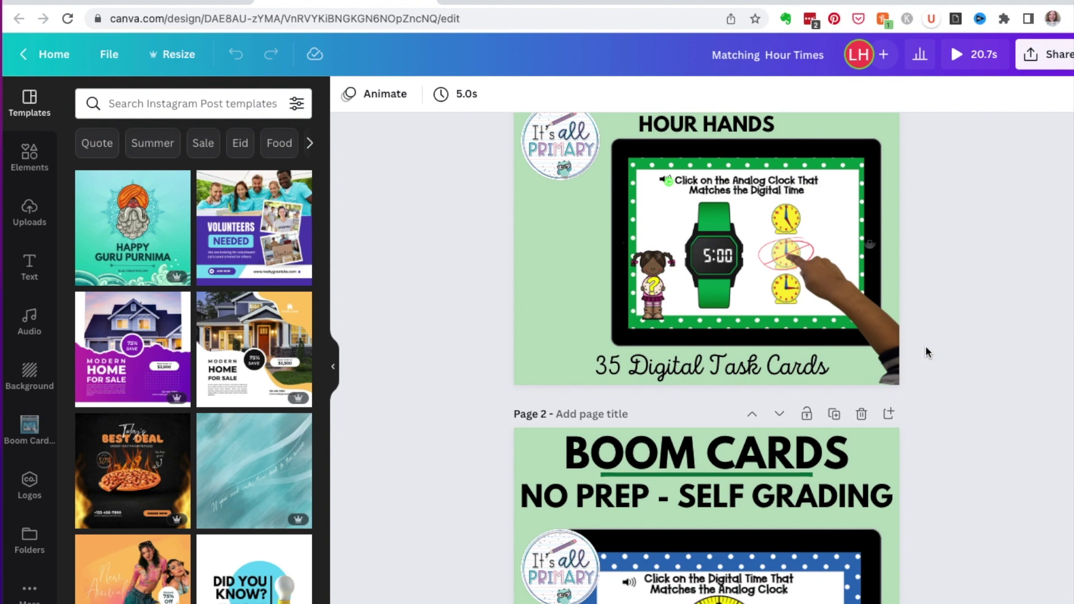
{"action": "scroll", "coordinate": [925, 349], "scroll_direction": "down", "scroll_amount": 1}
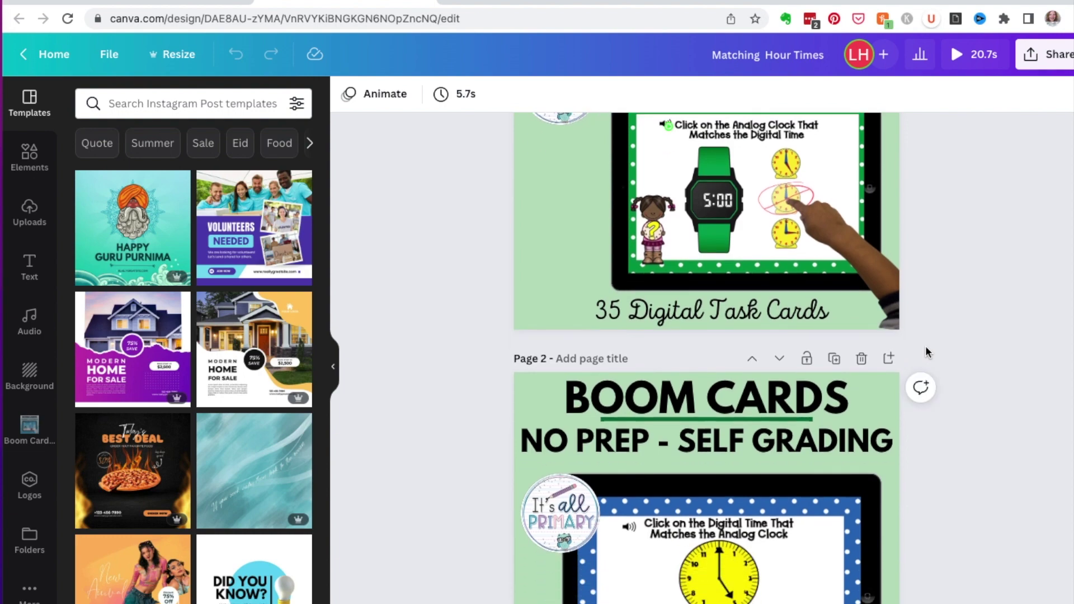
{"action": "scroll", "coordinate": [925, 351], "scroll_direction": "down", "scroll_amount": 1}
{"action": "scroll", "coordinate": [925, 351], "scroll_direction": "up", "scroll_amount": 4}
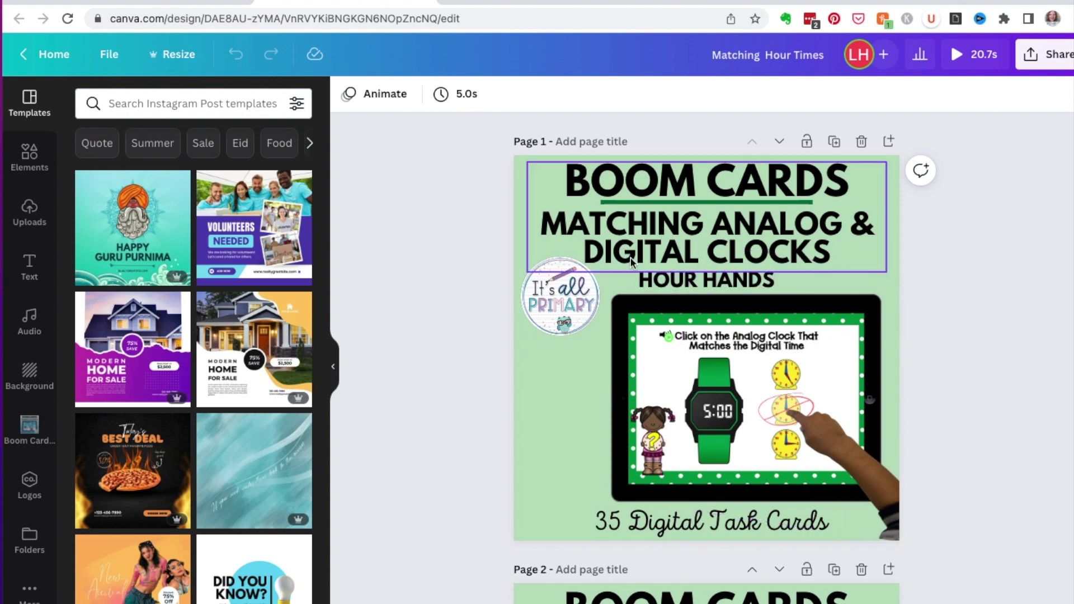
{"action": "scroll", "coordinate": [939, 372], "scroll_direction": "down", "scroll_amount": 1}
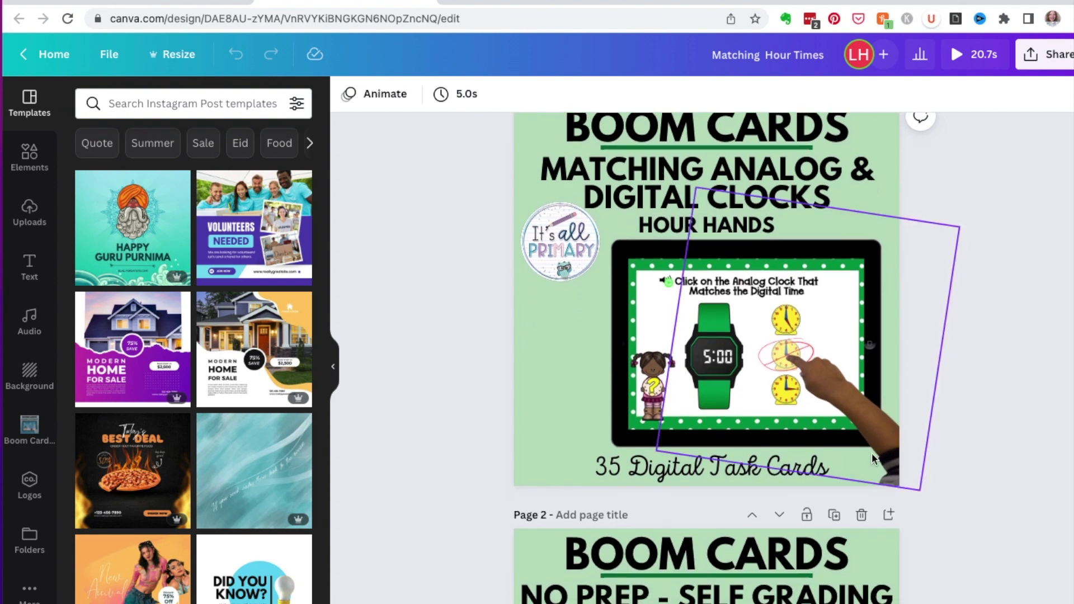
{"action": "scroll", "coordinate": [855, 492], "scroll_direction": "up", "scroll_amount": 1}
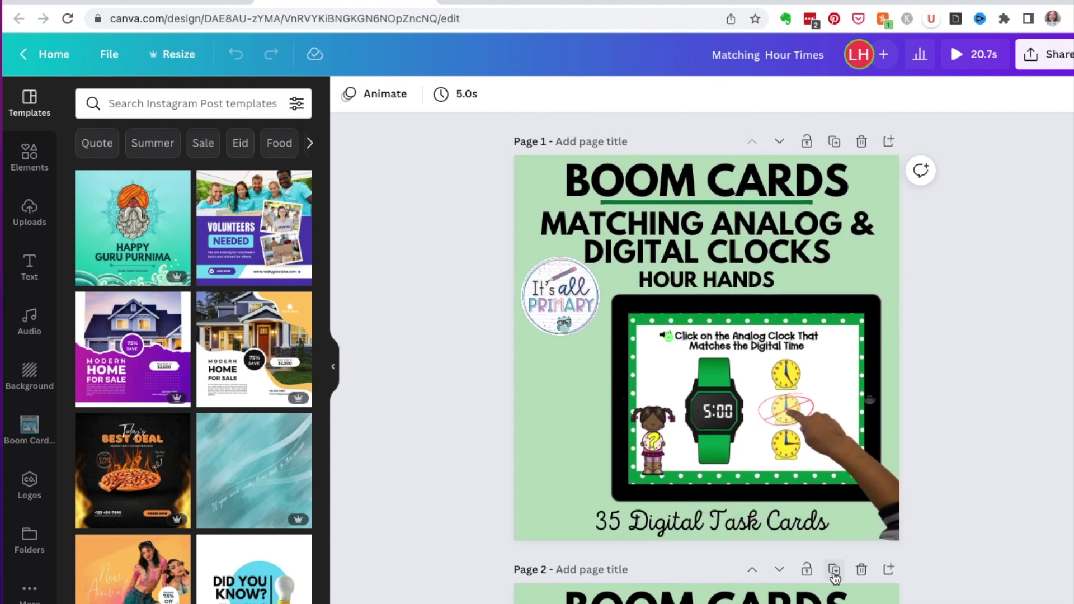
{"action": "scroll", "coordinate": [833, 575], "scroll_direction": "down", "scroll_amount": 8}
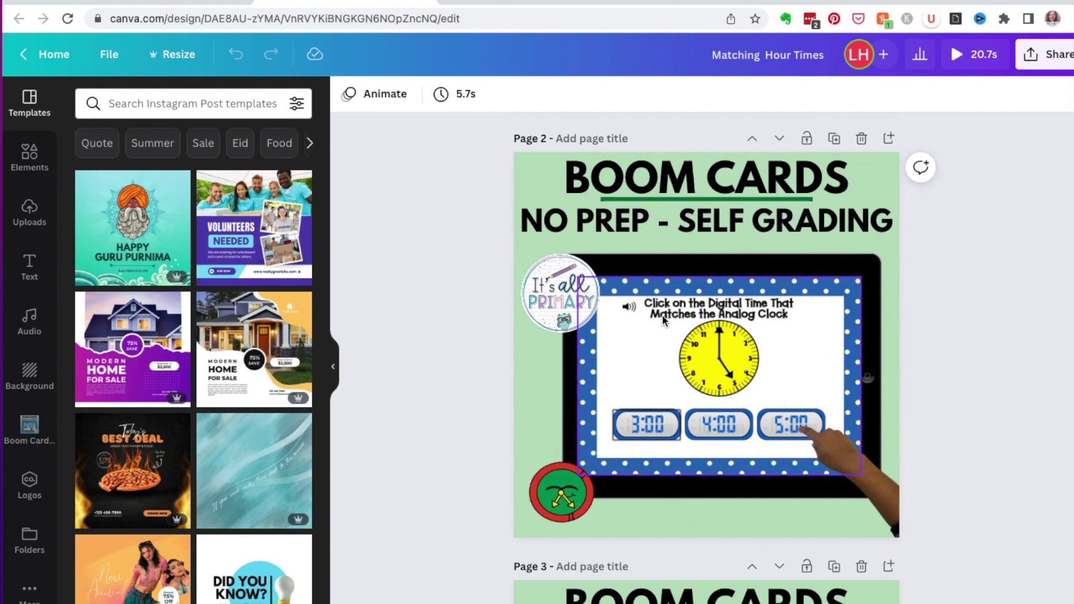
{"action": "scroll", "coordinate": [585, 290], "scroll_direction": "down", "scroll_amount": 5}
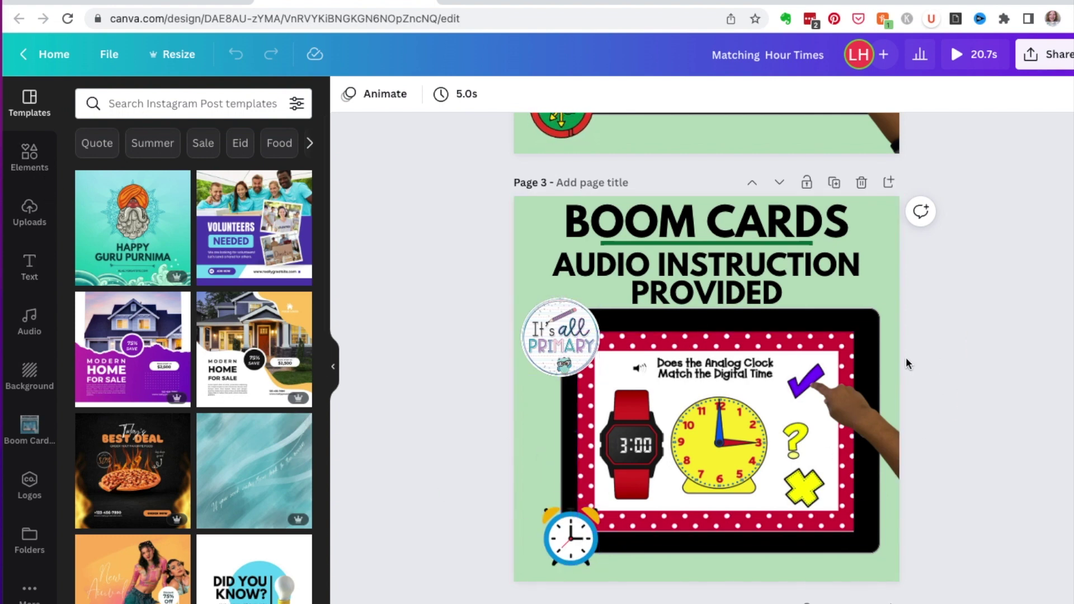
Read through the design's last two pages, covering audio instruction and what buyers receive, and return to the first page.
{"action": "scroll", "coordinate": [889, 369], "scroll_direction": "down", "scroll_amount": 3}
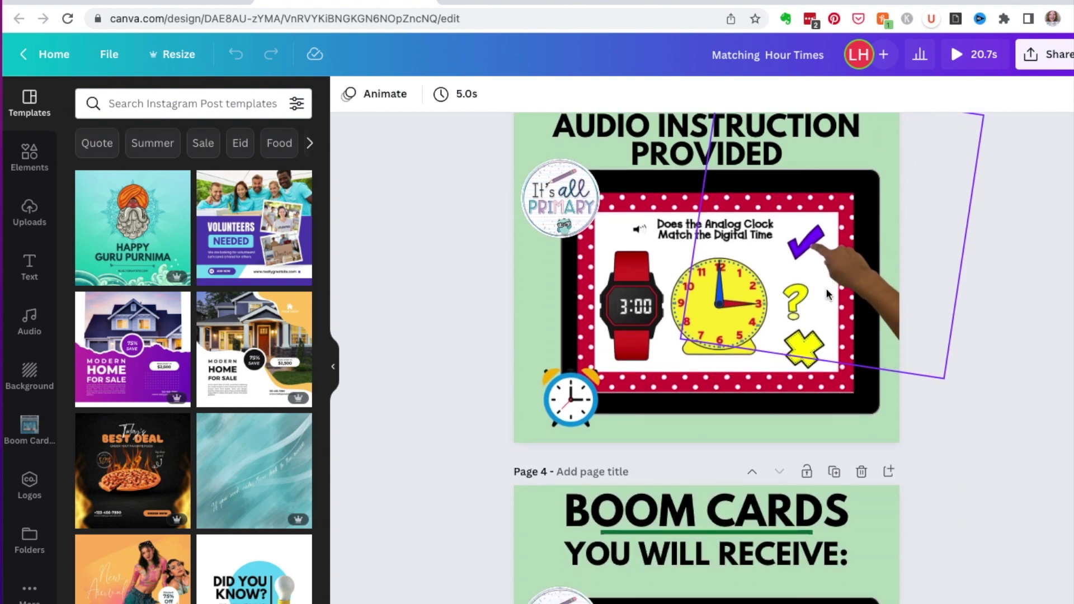
{"action": "scroll", "coordinate": [913, 419], "scroll_direction": "down", "scroll_amount": 5}
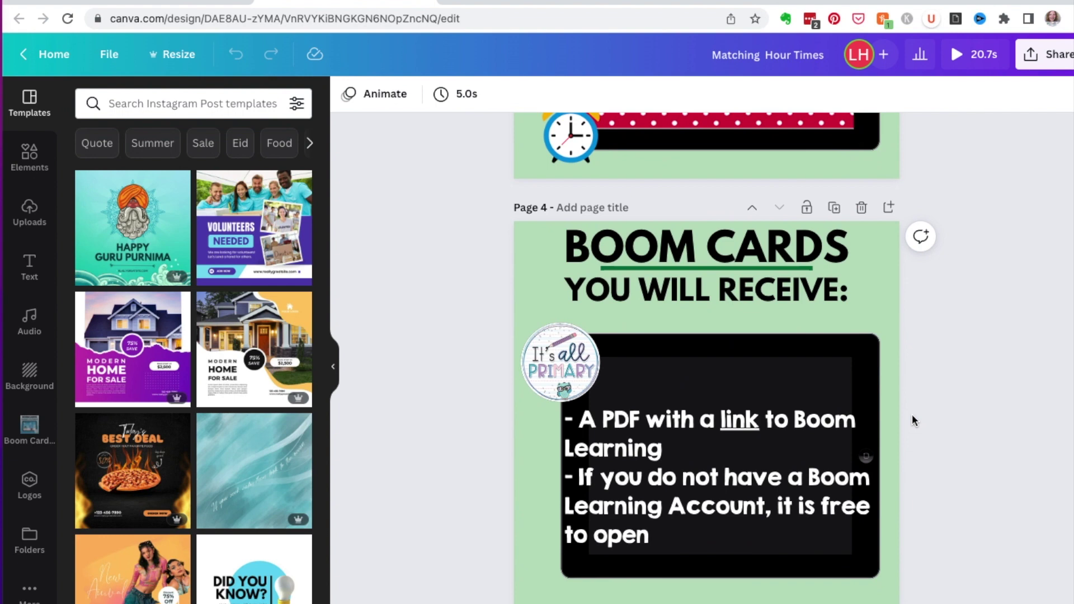
{"action": "scroll", "coordinate": [912, 419], "scroll_direction": "down", "scroll_amount": 1}
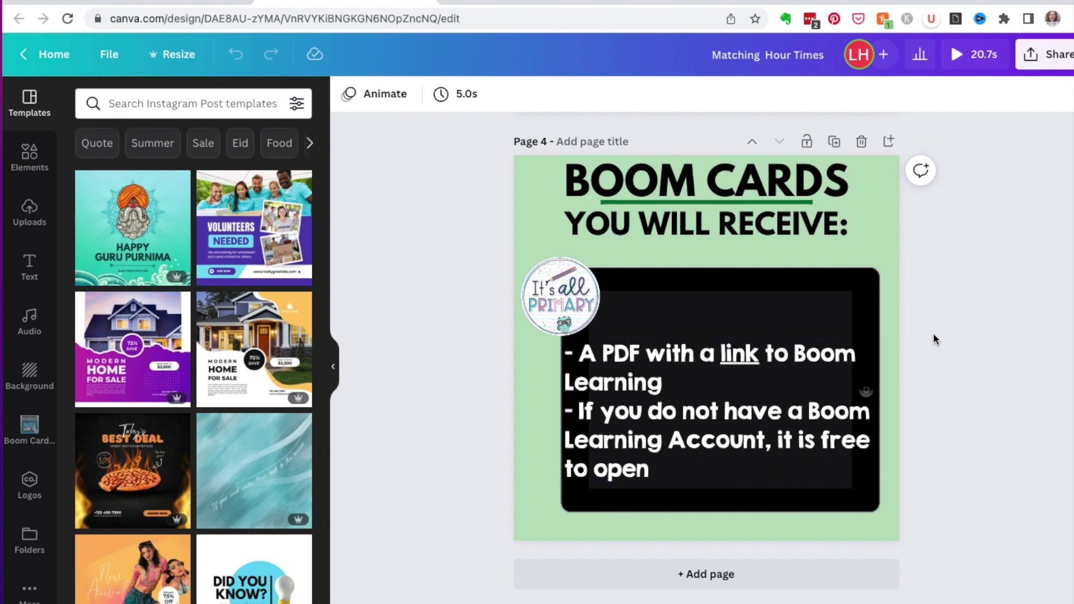
{"action": "scroll", "coordinate": [935, 340], "scroll_direction": "up", "scroll_amount": 20}
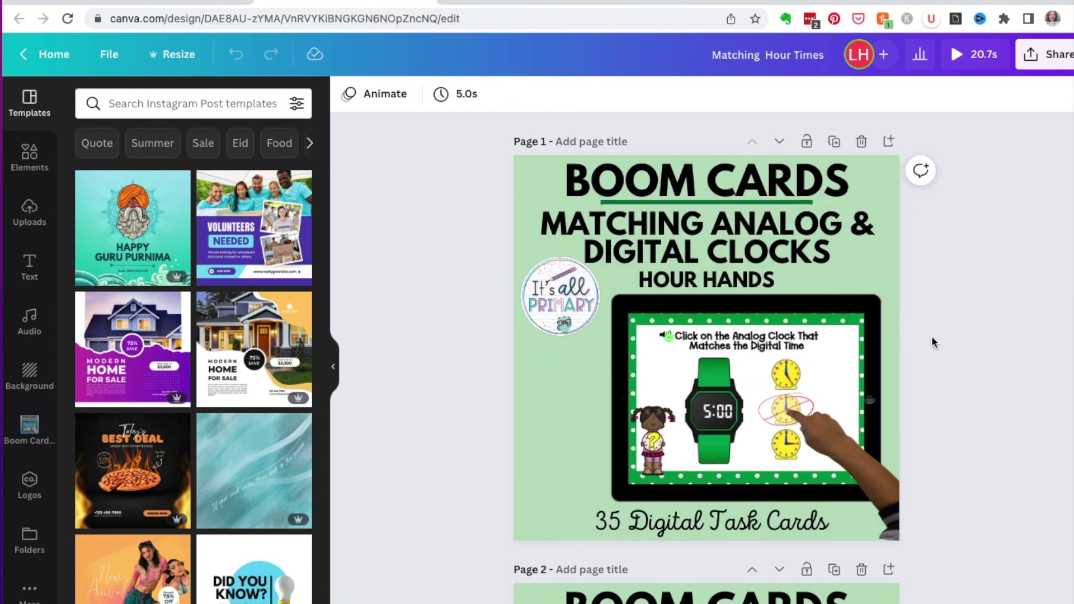
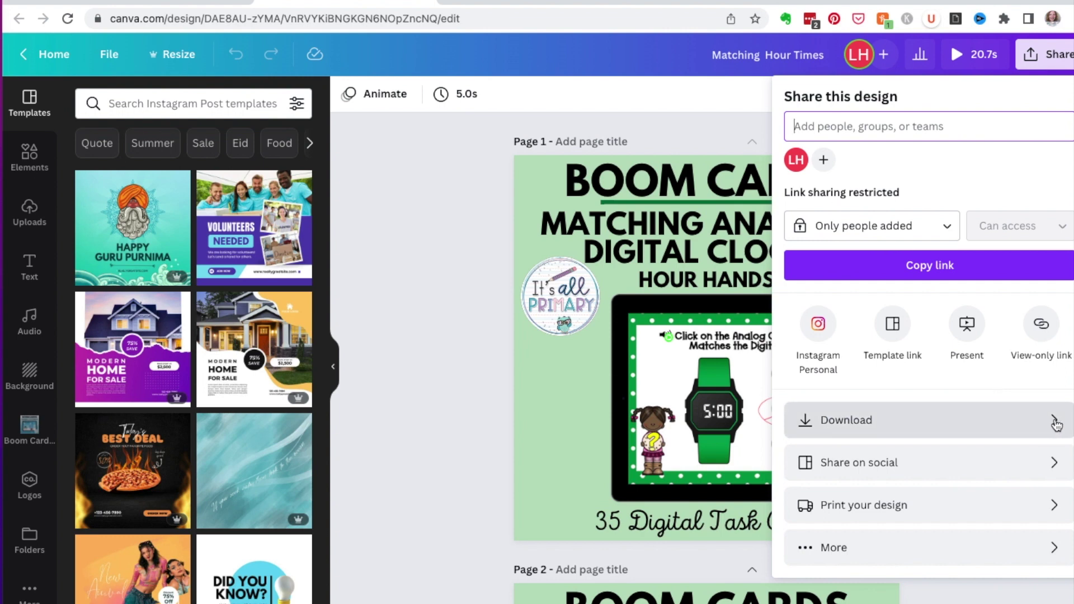
Review the design's download settings and available file types against its animated pages, and close them without downloading.
{"action": "left_click", "coordinate": [902, 423]}
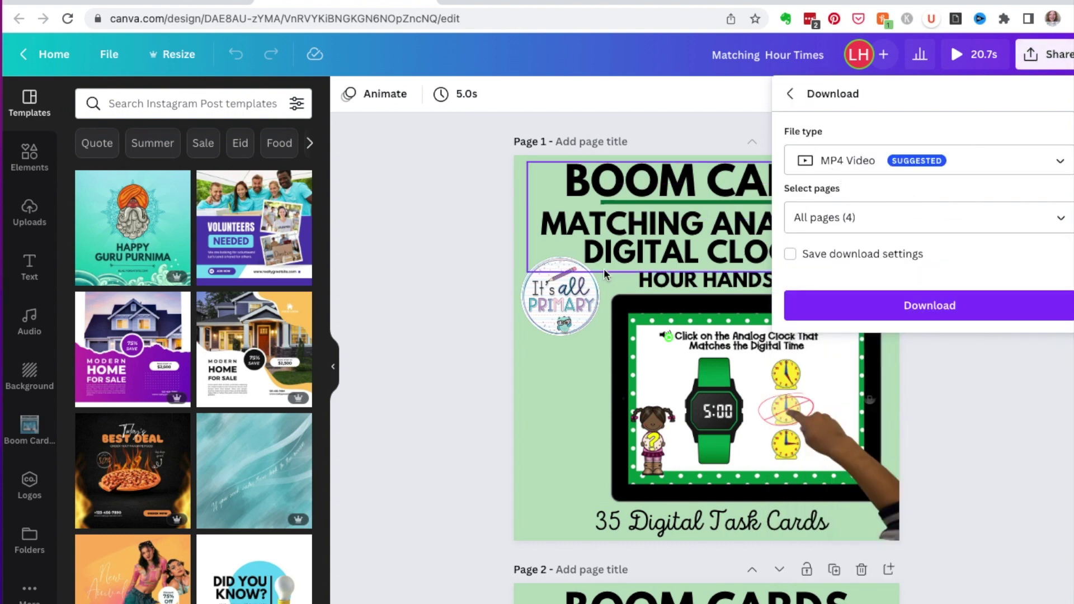
{"action": "scroll", "coordinate": [568, 473], "scroll_direction": "down", "scroll_amount": 5}
{"action": "scroll", "coordinate": [566, 468], "scroll_direction": "down", "scroll_amount": 1}
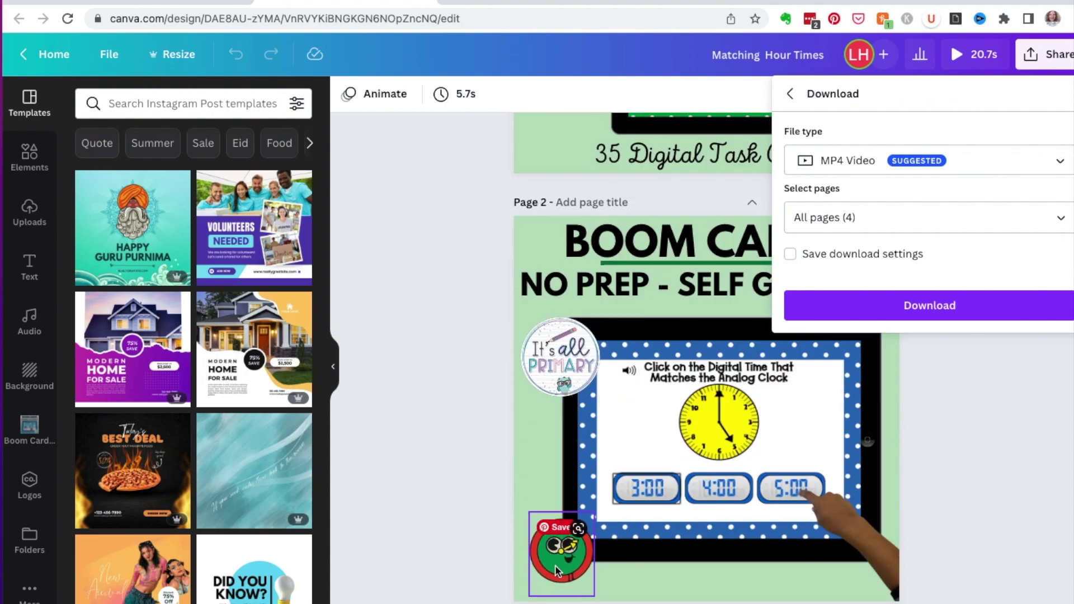
{"action": "scroll", "coordinate": [623, 169], "scroll_direction": "up", "scroll_amount": 5}
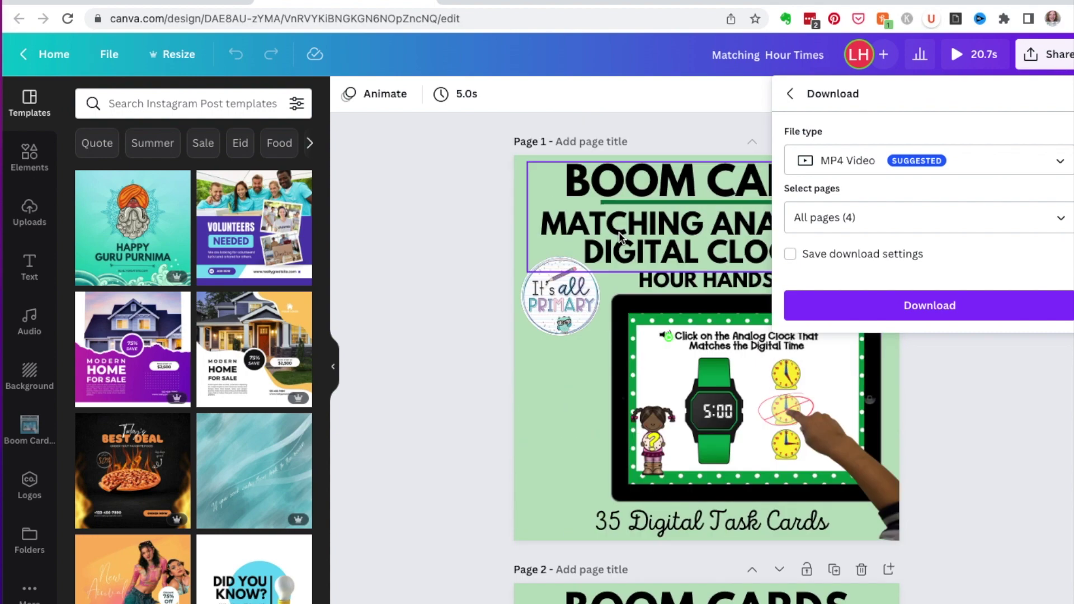
{"action": "left_click", "coordinate": [1061, 163]}
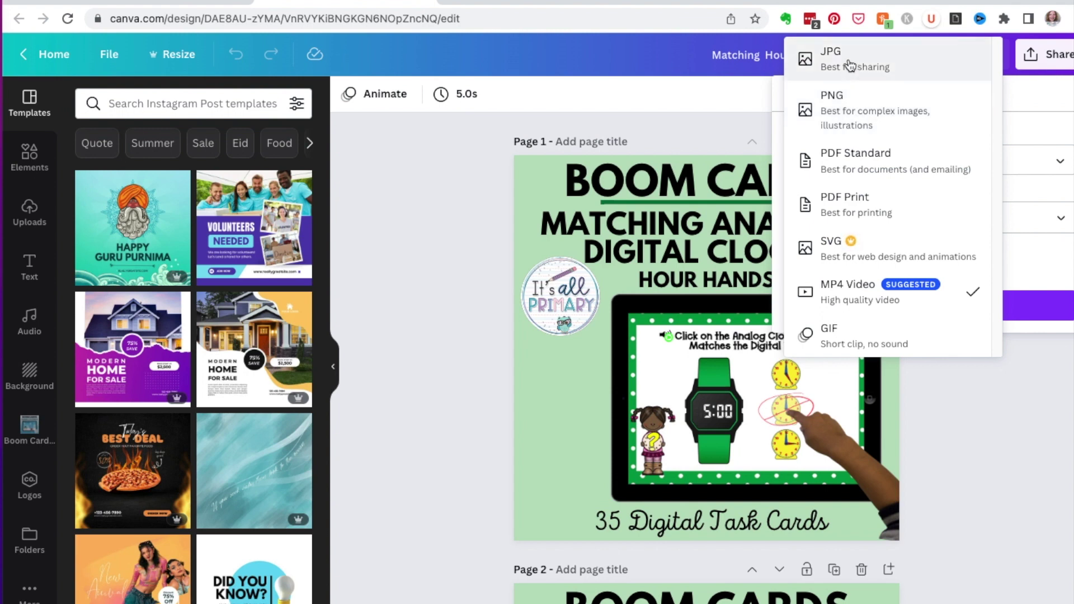
{"action": "left_click", "coordinate": [950, 373]}
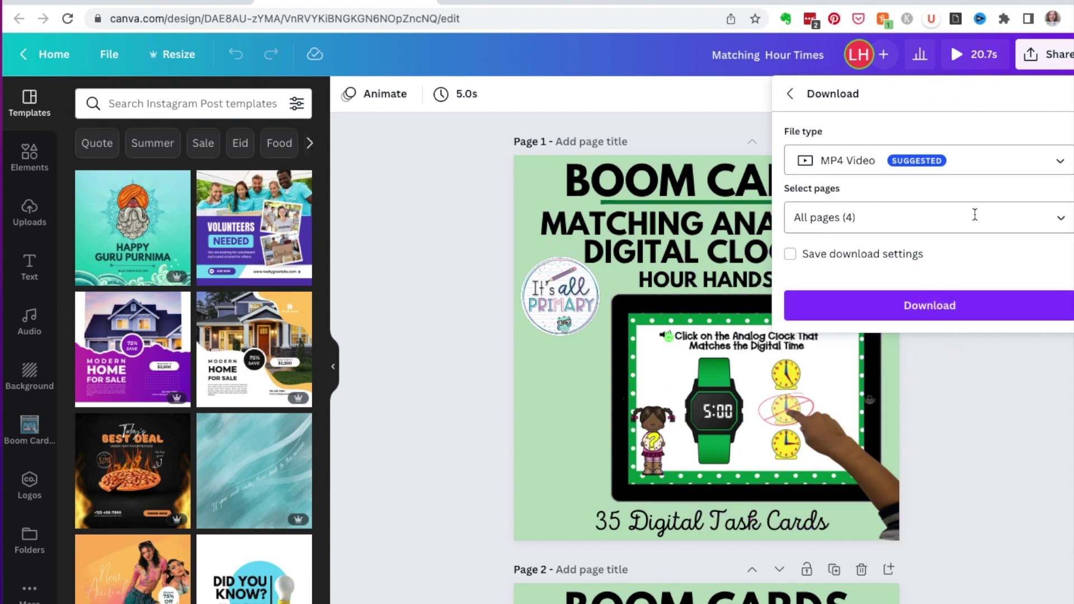
{"action": "left_click", "coordinate": [751, 96]}
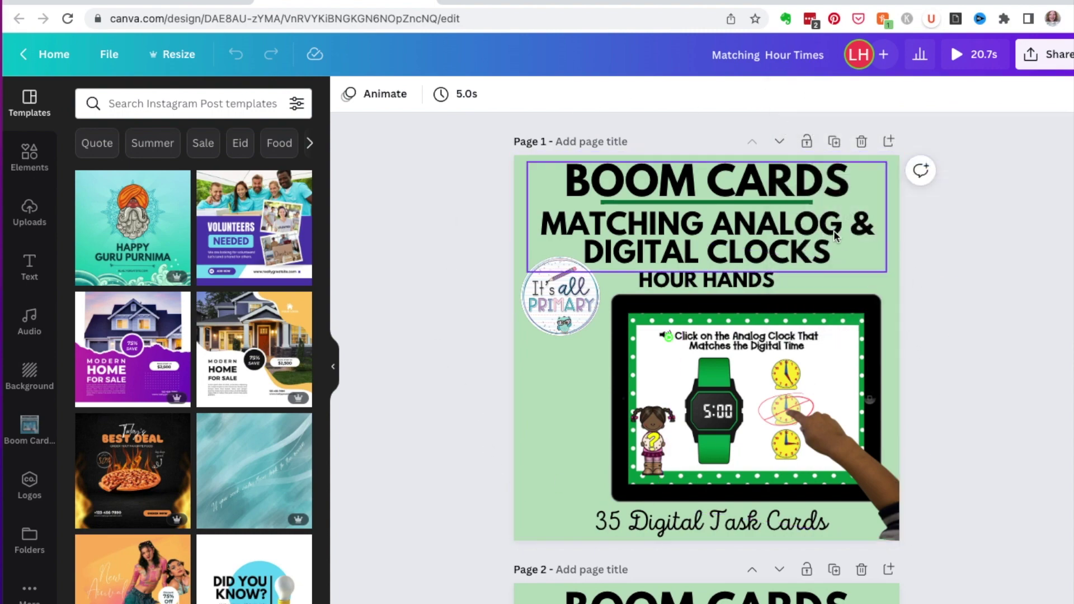
{"action": "scroll", "coordinate": [434, 420], "scroll_direction": "down", "scroll_amount": 15}
{"action": "scroll", "coordinate": [434, 419], "scroll_direction": "up", "scroll_amount": 15}
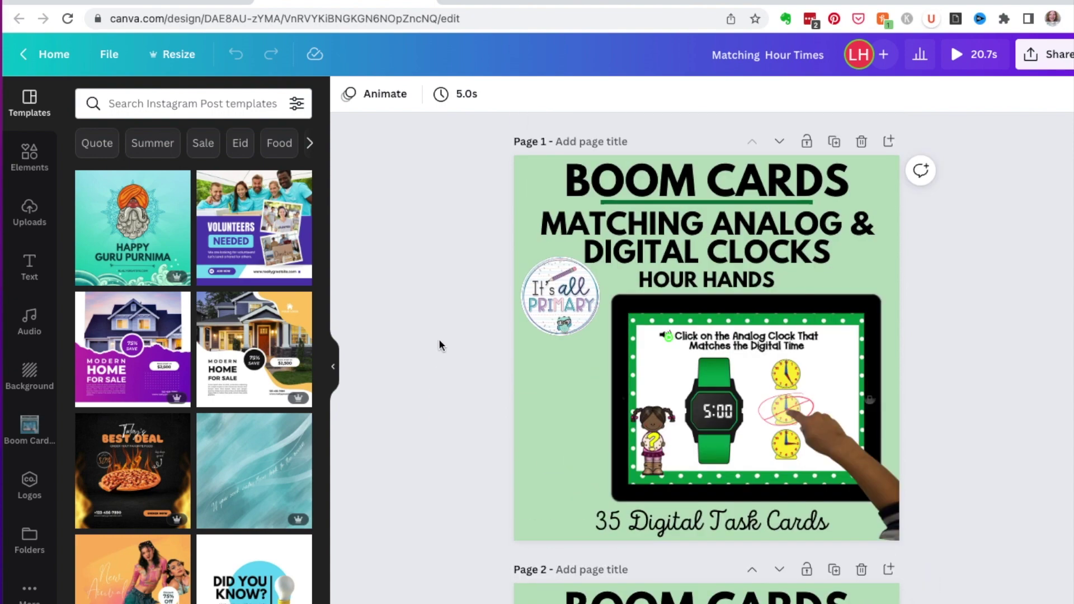